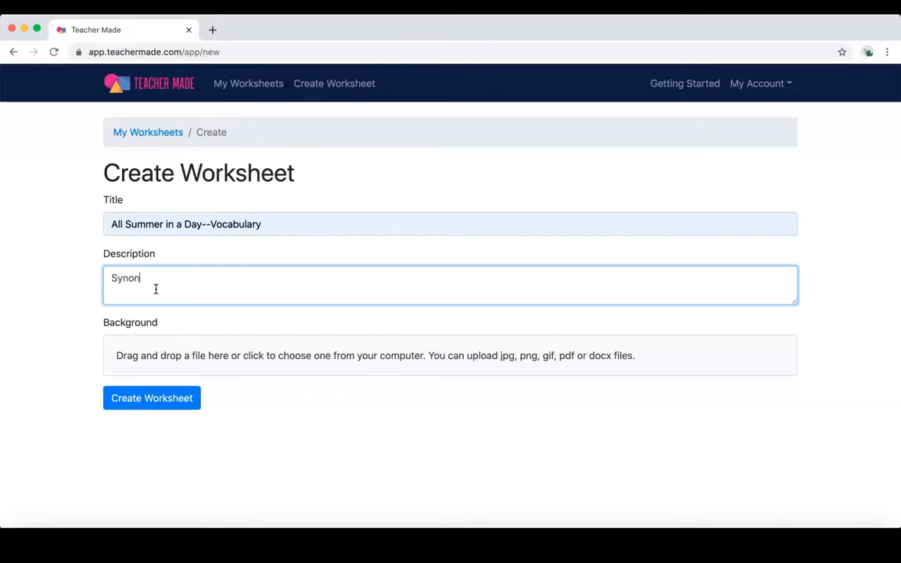
Upload ALL SUMMER IN A DAY.pdf as the background and create the worksheet.
{"action": "left_click", "coordinate": [189, 355]}
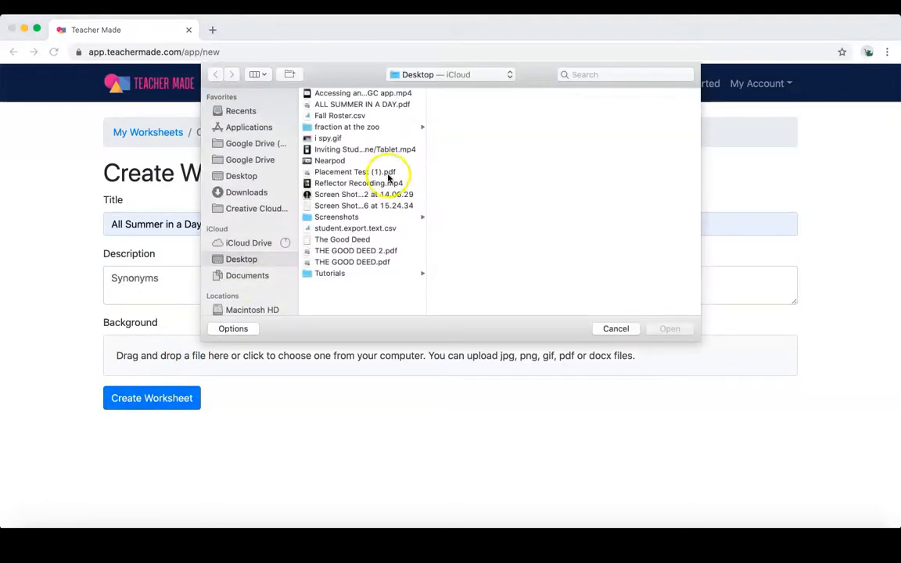
{"action": "left_click", "coordinate": [373, 106]}
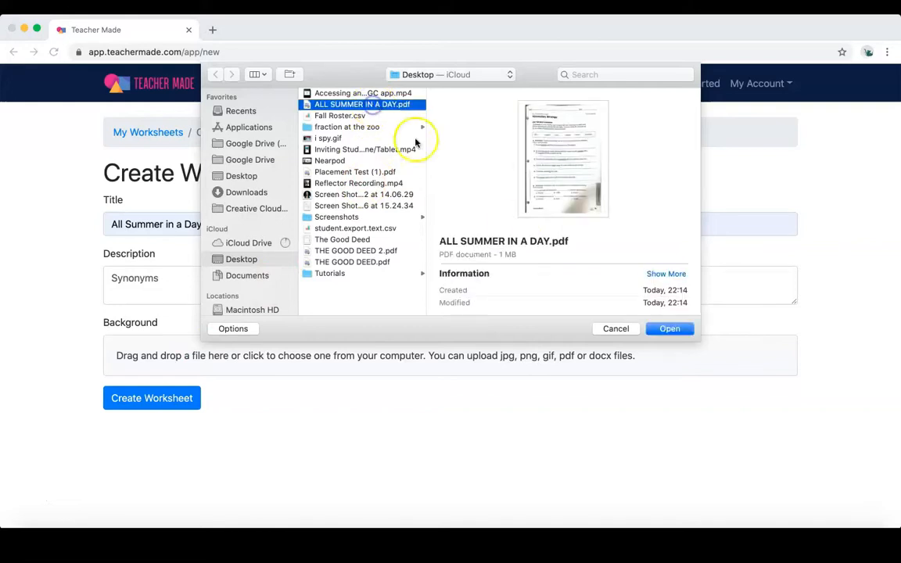
{"action": "left_click", "coordinate": [676, 329]}
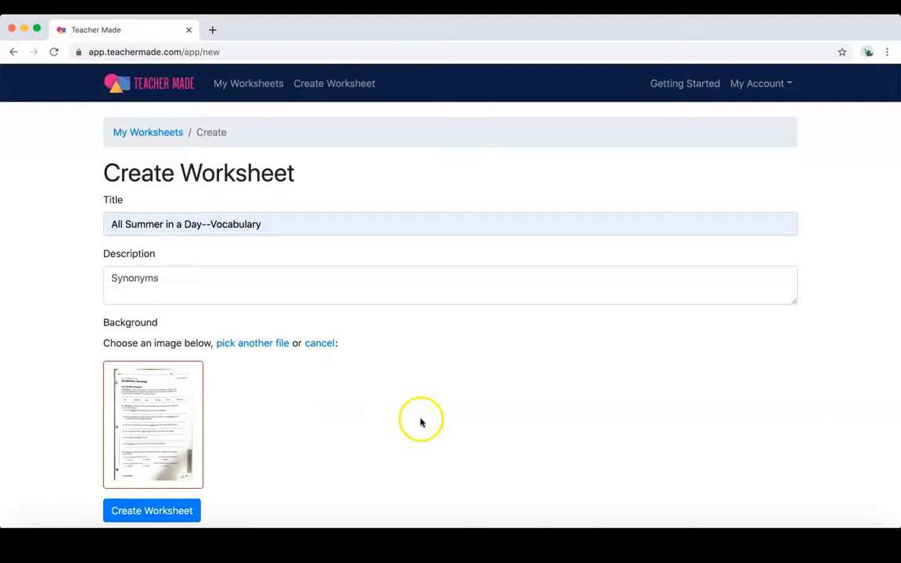
{"action": "left_click", "coordinate": [148, 512]}
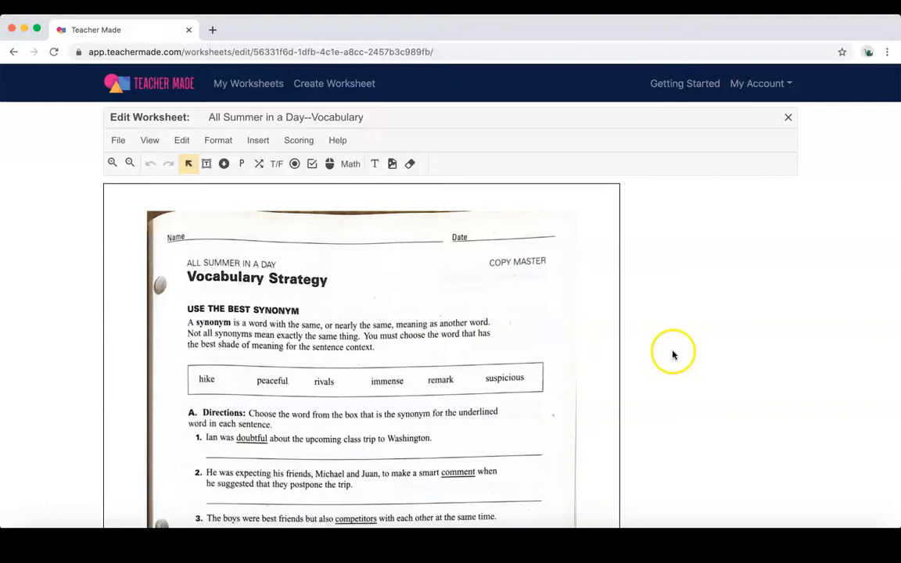
Look over the uploaded worksheet page and the editor's available view, format, question-type, scoring and help options.
{"action": "scroll", "coordinate": [509, 380], "scroll_direction": "down", "scroll_amount": 8}
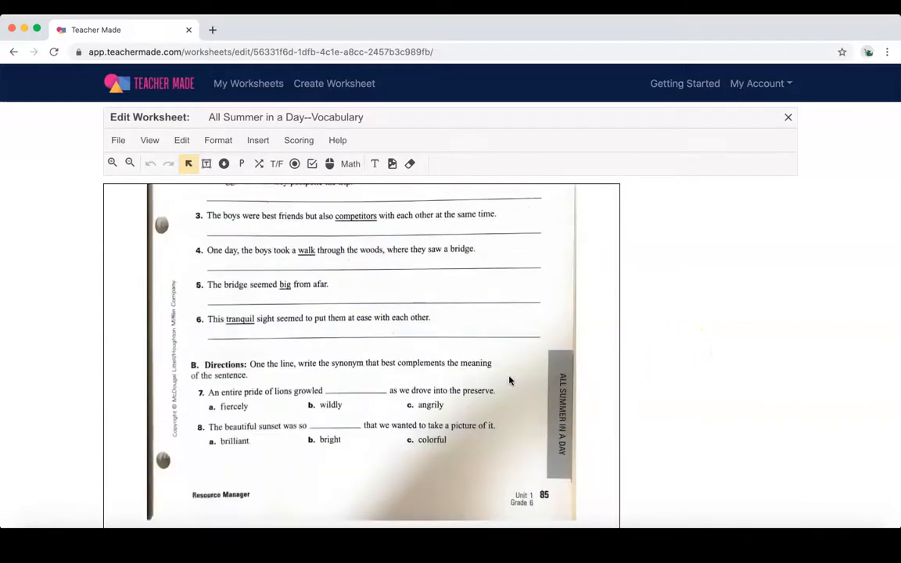
{"action": "scroll", "coordinate": [509, 380], "scroll_direction": "up", "scroll_amount": 6}
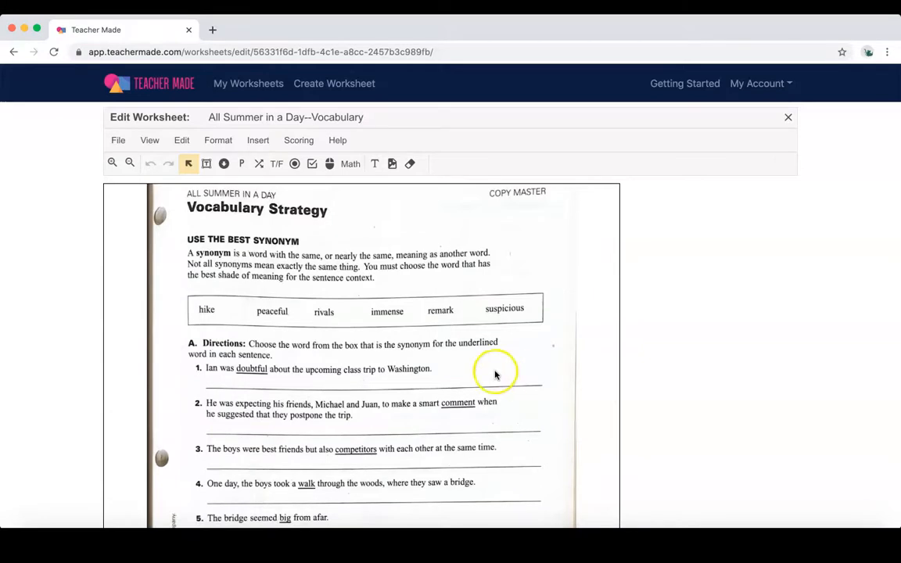
{"action": "left_click", "coordinate": [118, 142]}
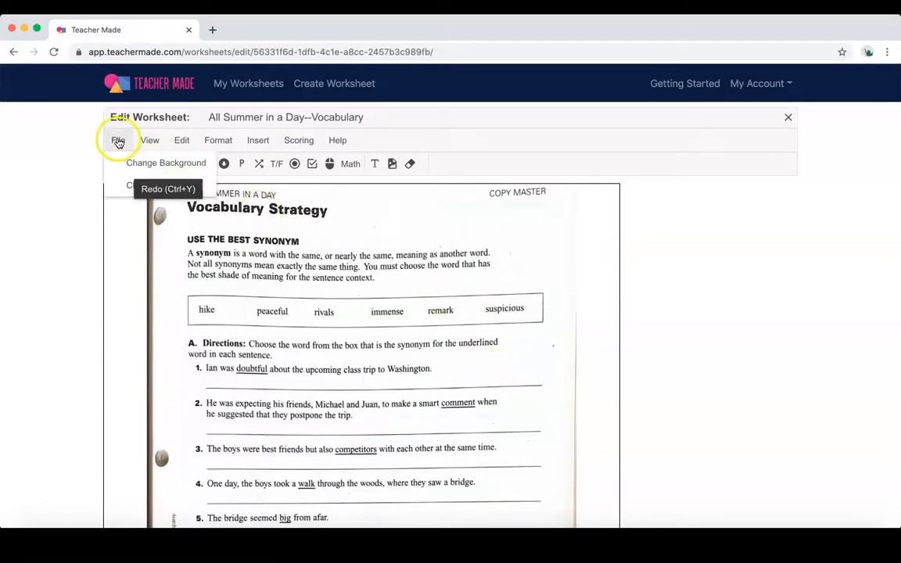
{"action": "left_click", "coordinate": [149, 142]}
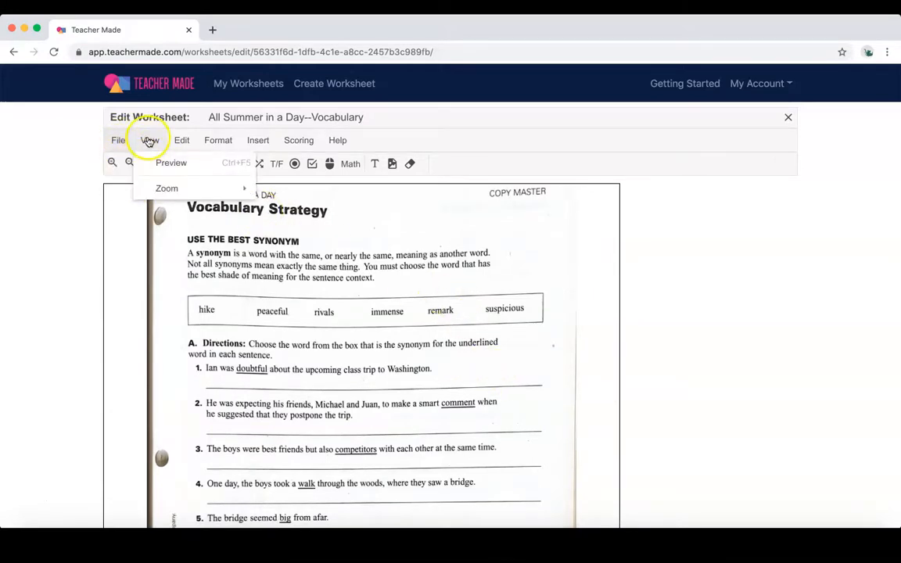
{"action": "mouse_move", "coordinate": [165, 196]}
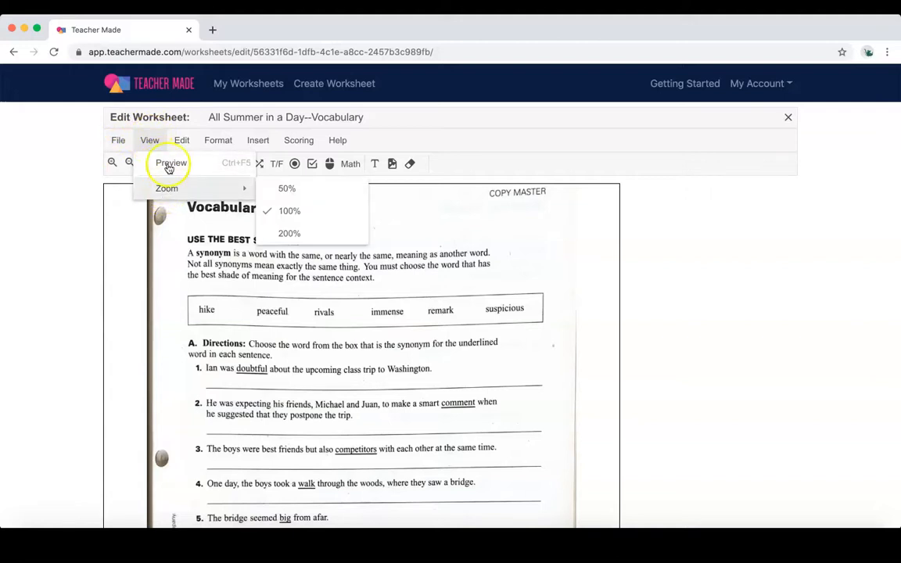
{"action": "mouse_move", "coordinate": [222, 137]}
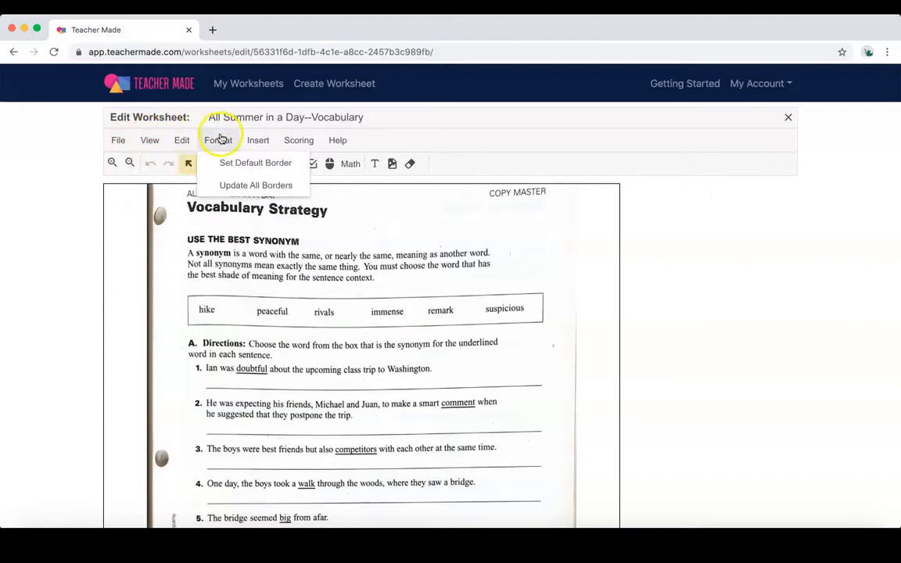
{"action": "mouse_move", "coordinate": [255, 140]}
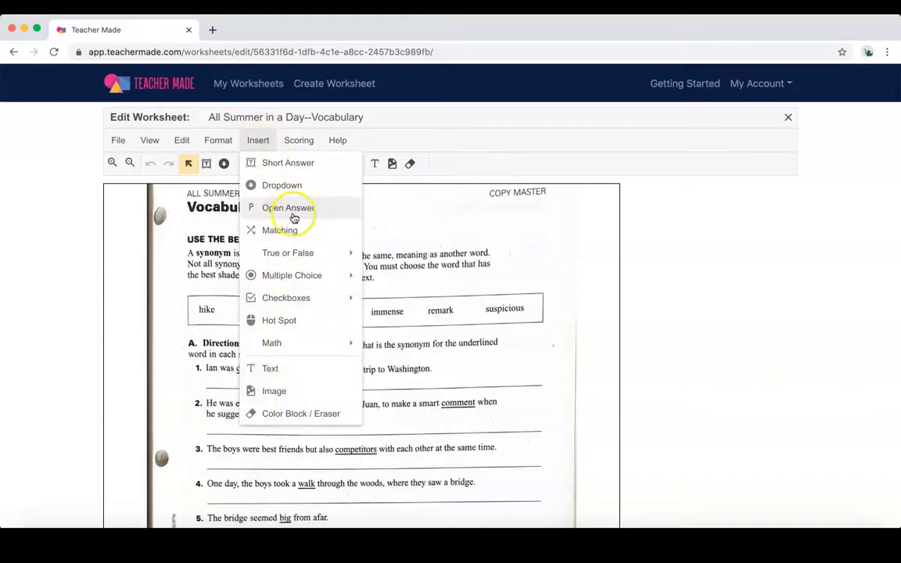
{"action": "mouse_move", "coordinate": [301, 147]}
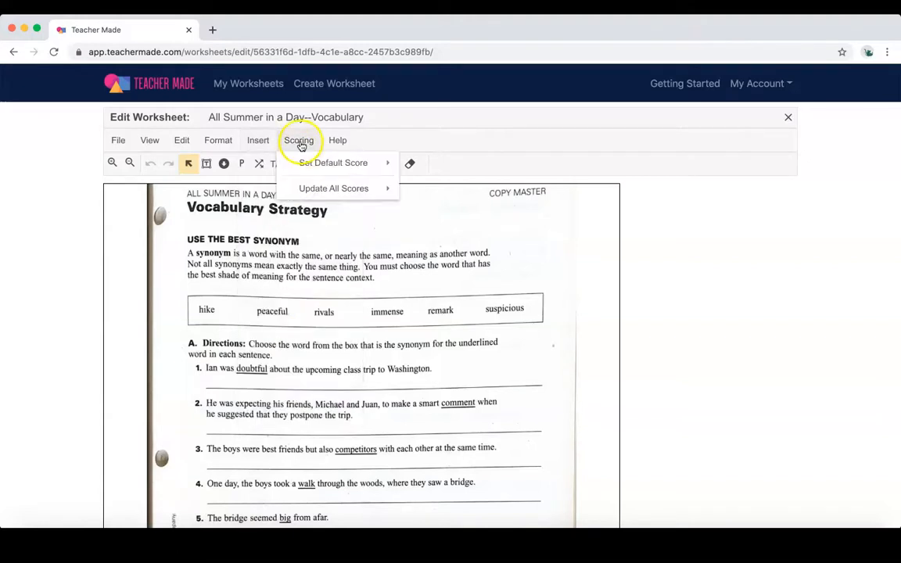
{"action": "mouse_move", "coordinate": [337, 144]}
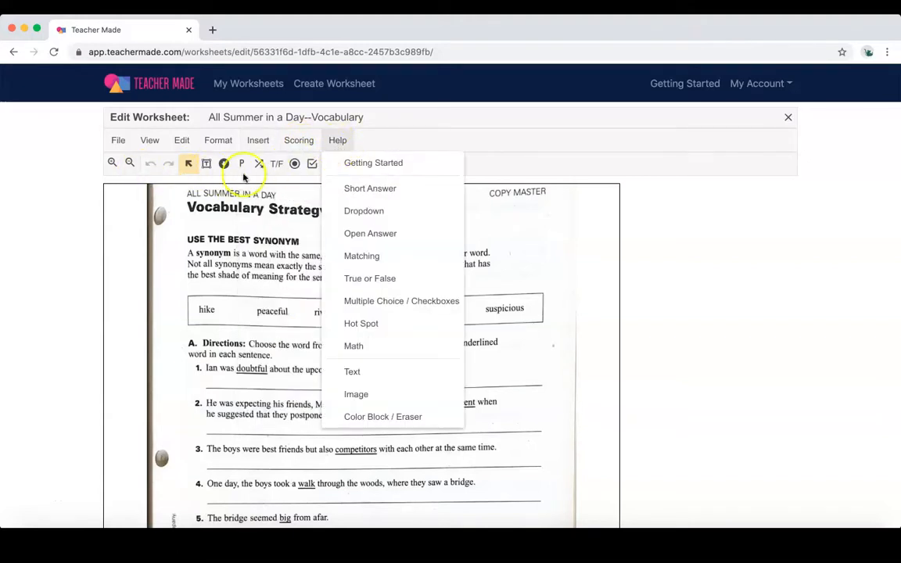
{"action": "left_click", "coordinate": [609, 262]}
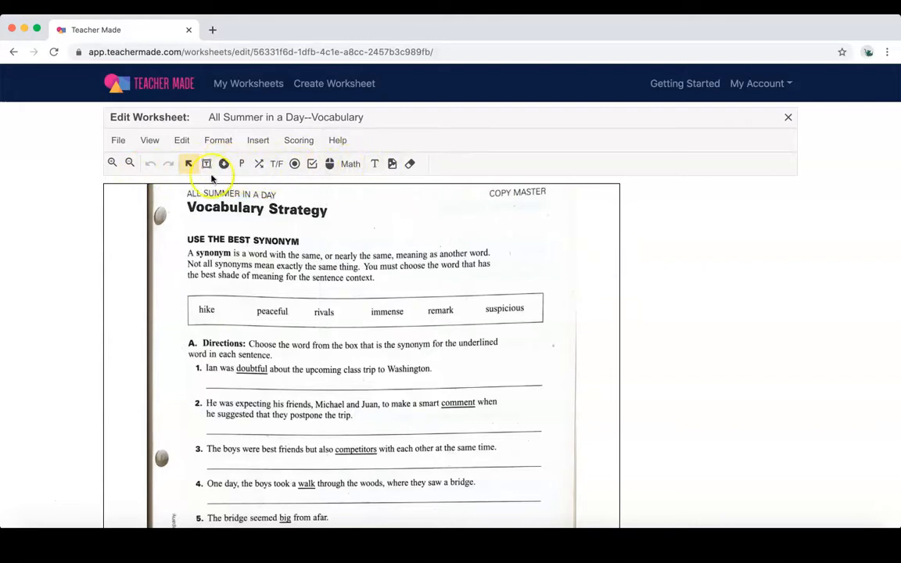
{"action": "left_click", "coordinate": [188, 164]}
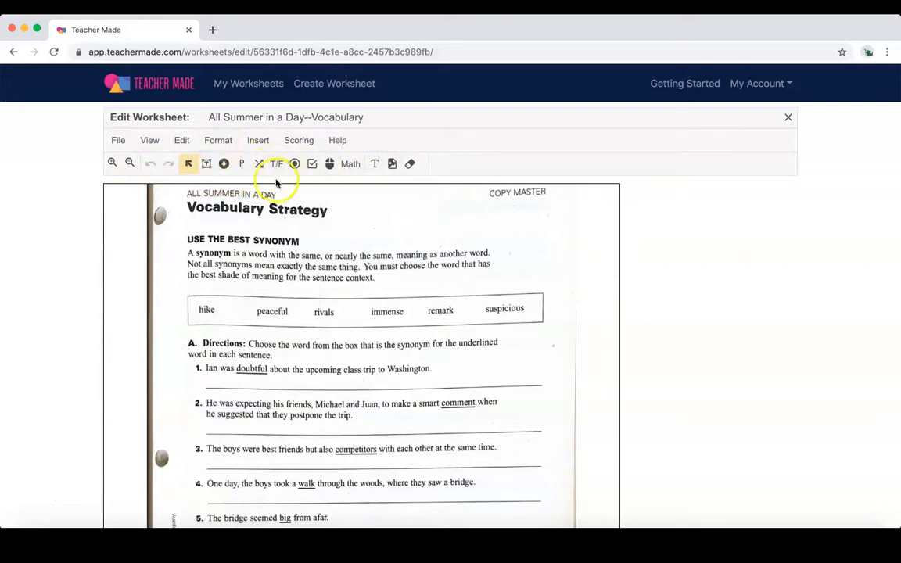
Insert a dropdown at the end of the first line of the section A directions and widen it to fit a word.
{"action": "left_click", "coordinate": [224, 165]}
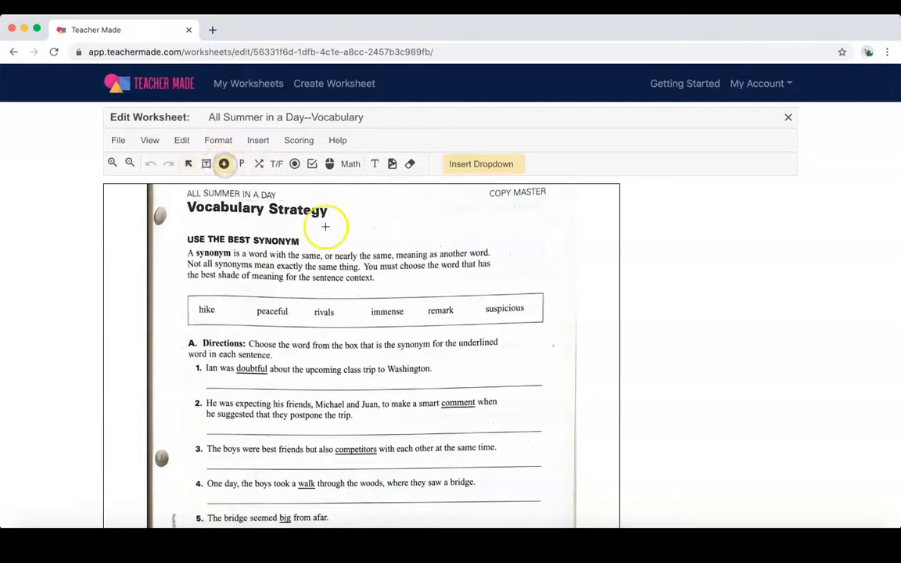
{"action": "left_click", "coordinate": [511, 338]}
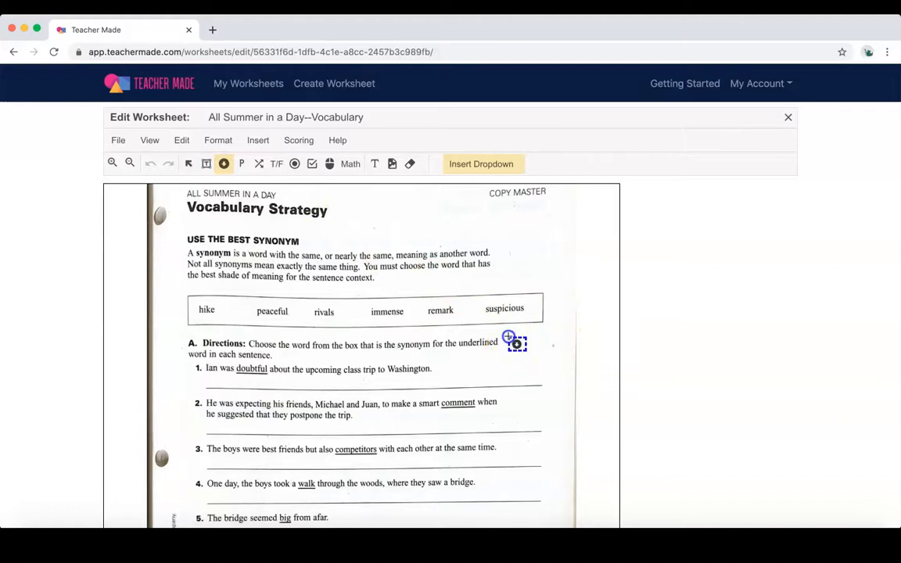
{"action": "left_click_drag", "start_coordinate": [542, 342], "coordinate": [566, 342]}
{"action": "left_click", "coordinate": [513, 344]}
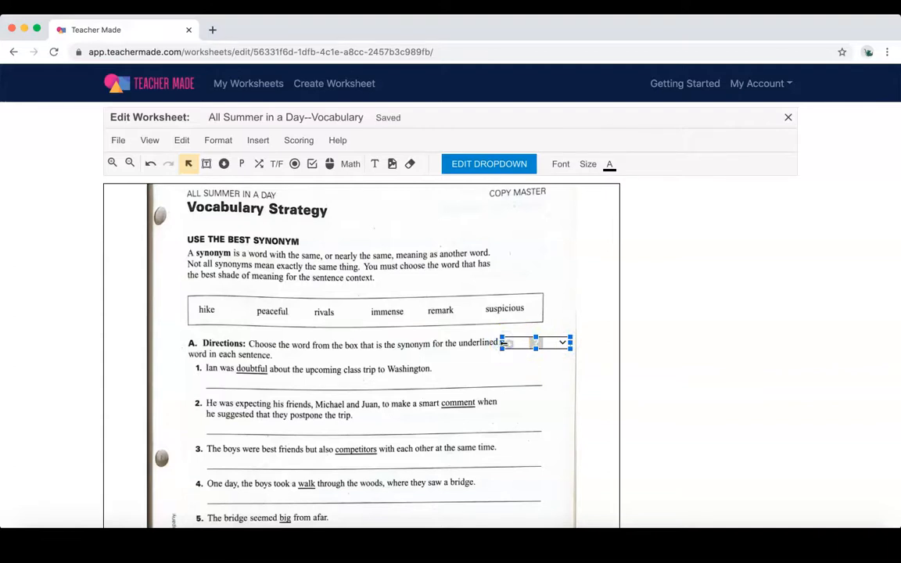
Give the dropdown 1 point and the choices hike, peaceful, rivals, immense, remark and suspicious.
{"action": "left_click", "coordinate": [502, 168]}
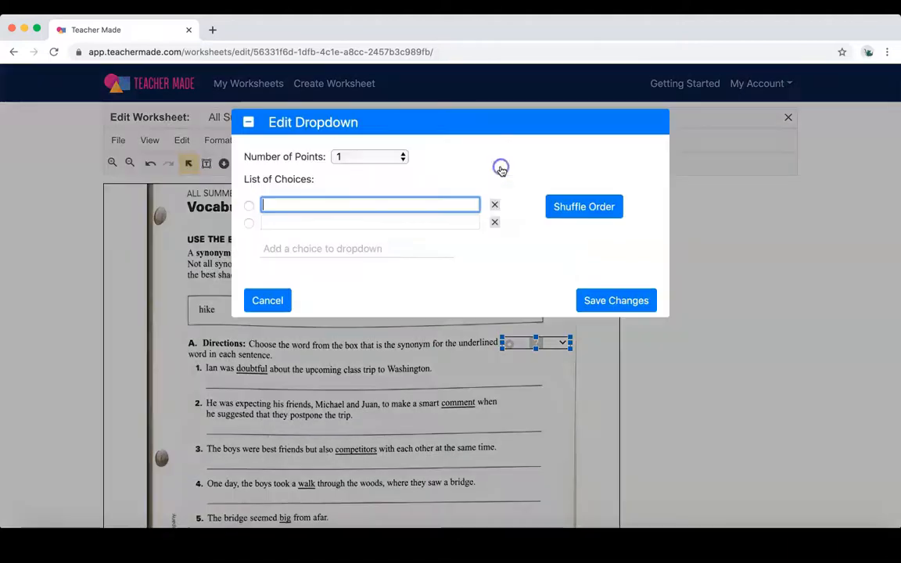
{"action": "left_click", "coordinate": [402, 158]}
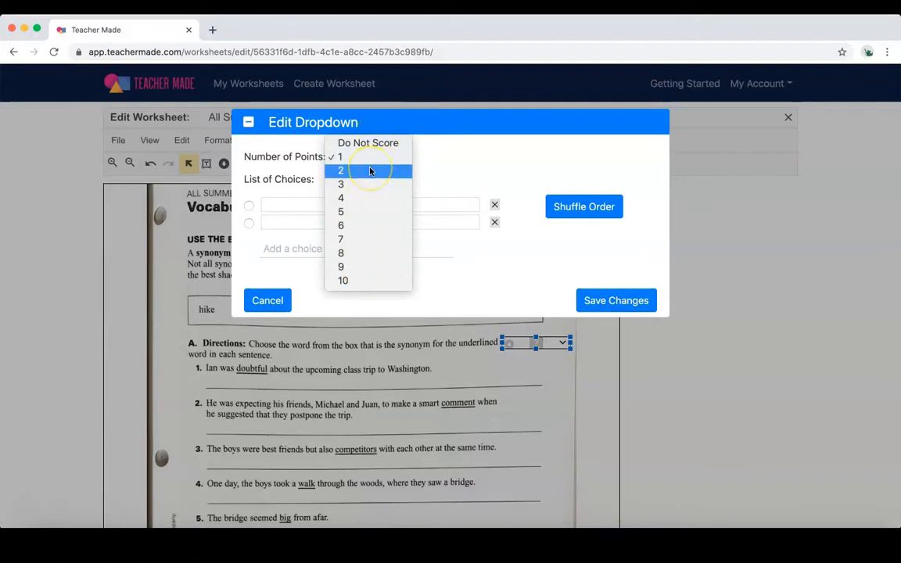
{"action": "left_click", "coordinate": [372, 156]}
{"action": "left_click", "coordinate": [295, 205]}
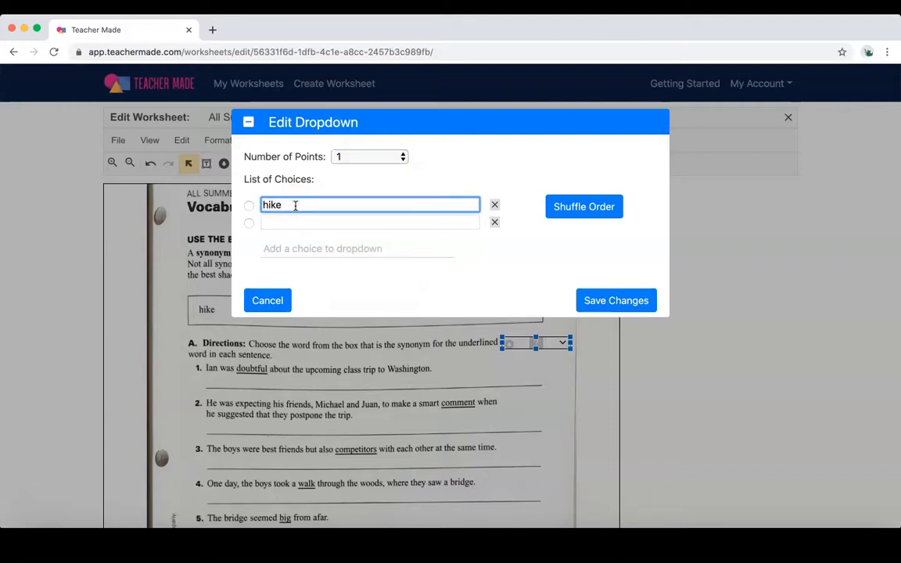
{"action": "type", "text": "hike"}
{"action": "key", "text": "Tab"}
{"action": "type", "text": "peaceful"}
{"action": "key", "text": "Tab"}
{"action": "type", "text": "rivals"}
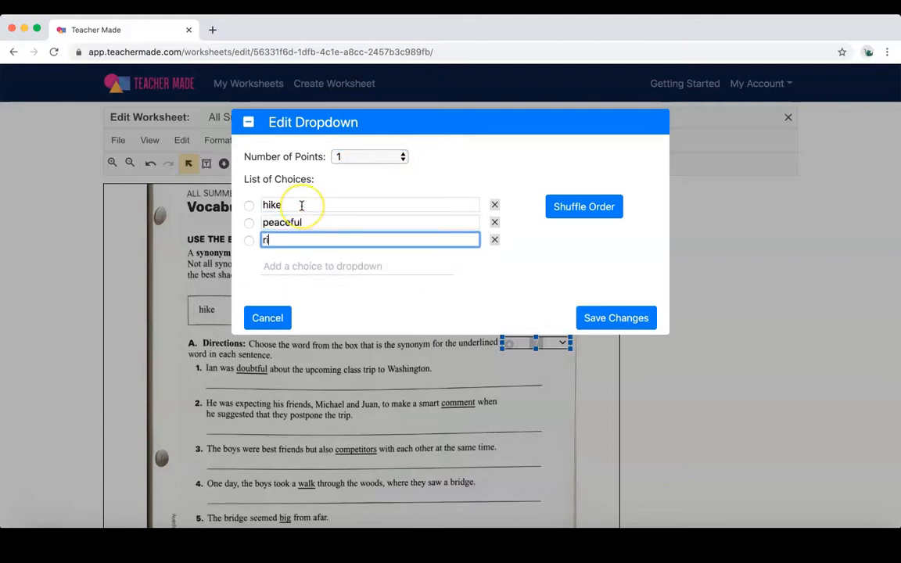
{"action": "key", "text": "Tab"}
{"action": "type", "text": "immense"}
{"action": "key", "text": "Tab"}
{"action": "type", "text": "remark"}
{"action": "key", "text": "Tab"}
{"action": "key", "text": "s"}
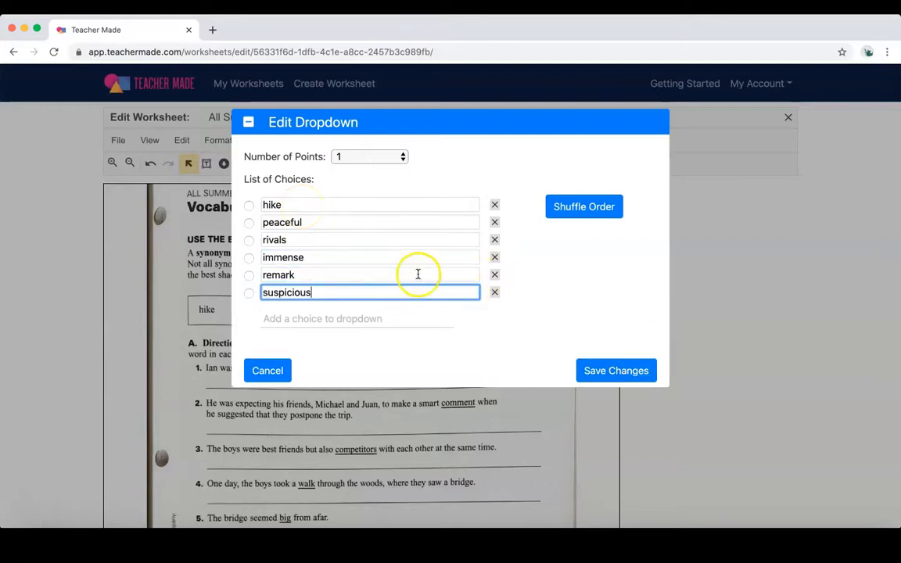
Mark suspicious as the correct choice, shuffle the order of the choices and save the dropdown.
{"action": "left_click", "coordinate": [249, 294]}
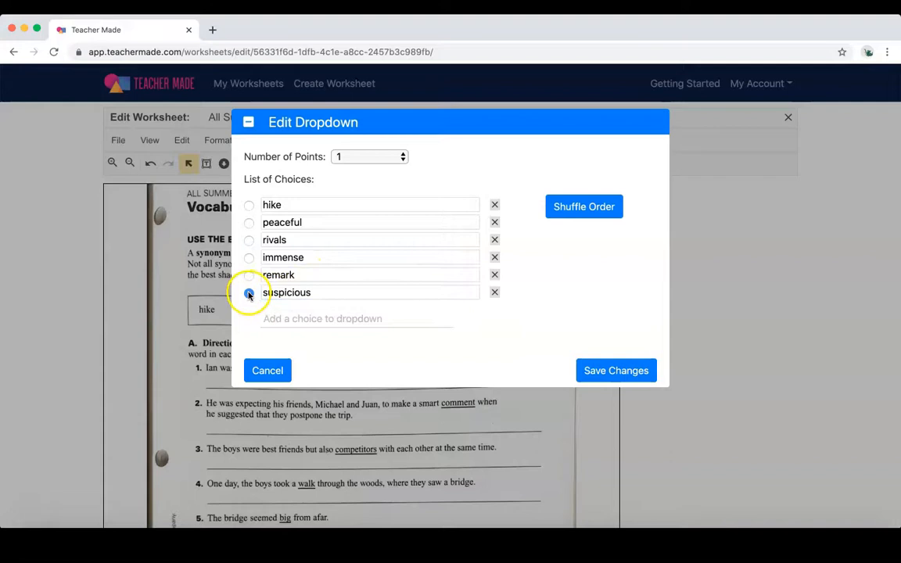
{"action": "left_click", "coordinate": [582, 208]}
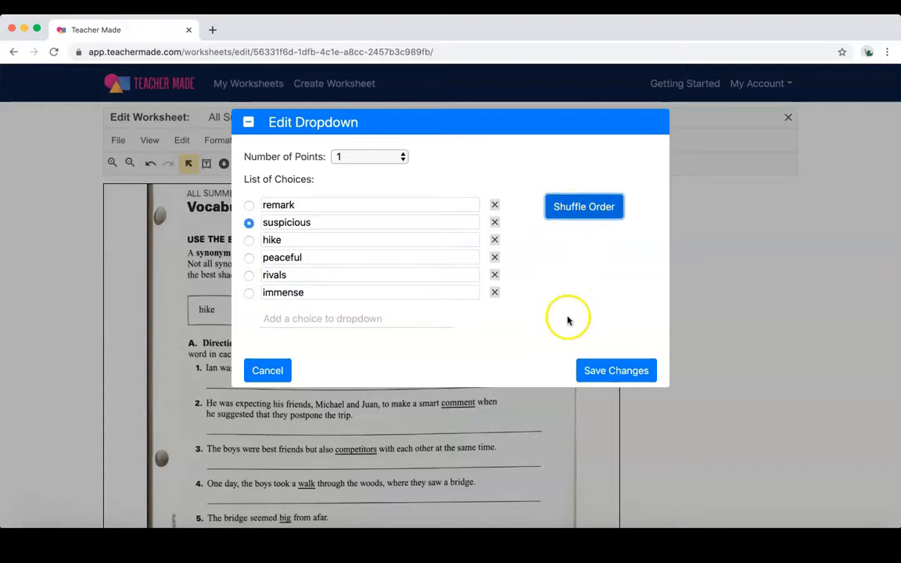
{"action": "left_click", "coordinate": [600, 370]}
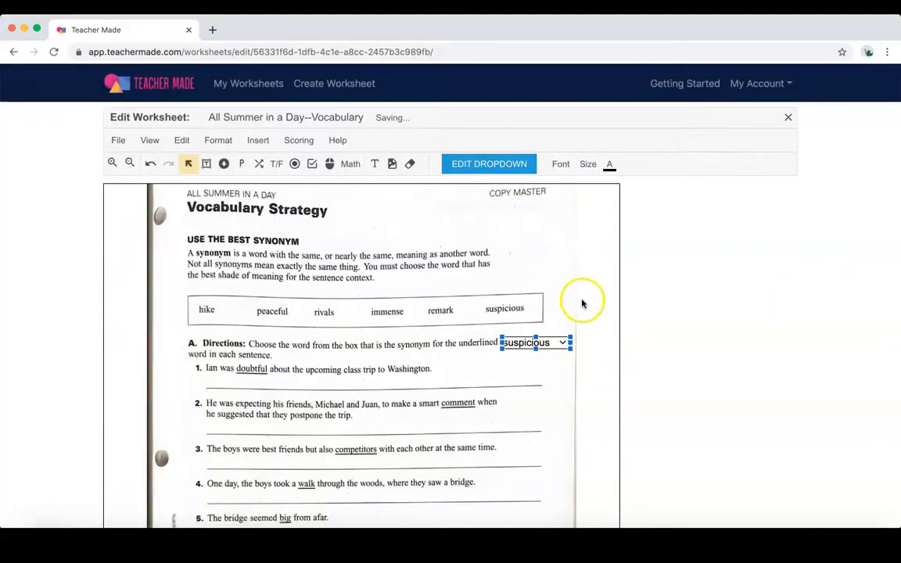
Duplicate the suspicious dropdown, discard the browser bookmark, and place the copy at the end of question 2's first line.
{"action": "scroll", "coordinate": [556, 297], "scroll_direction": "down", "scroll_amount": 1}
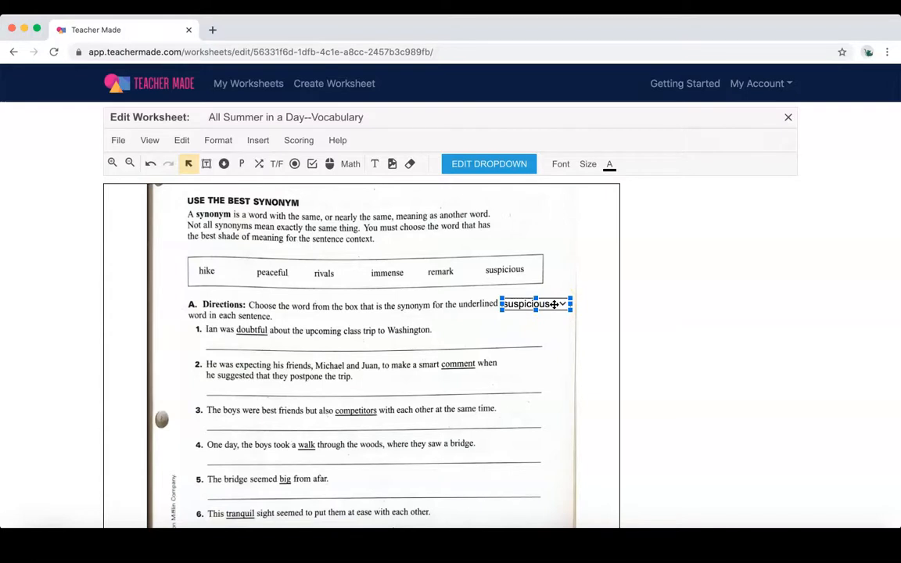
{"action": "key", "text": "super+d"}
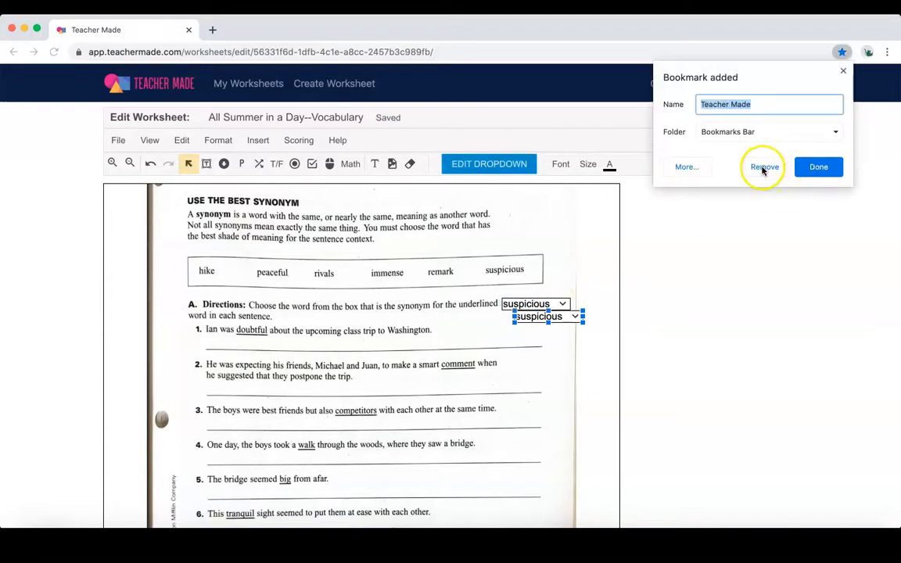
{"action": "left_click", "coordinate": [762, 168]}
{"action": "left_click_drag", "start_coordinate": [560, 313], "coordinate": [549, 360]}
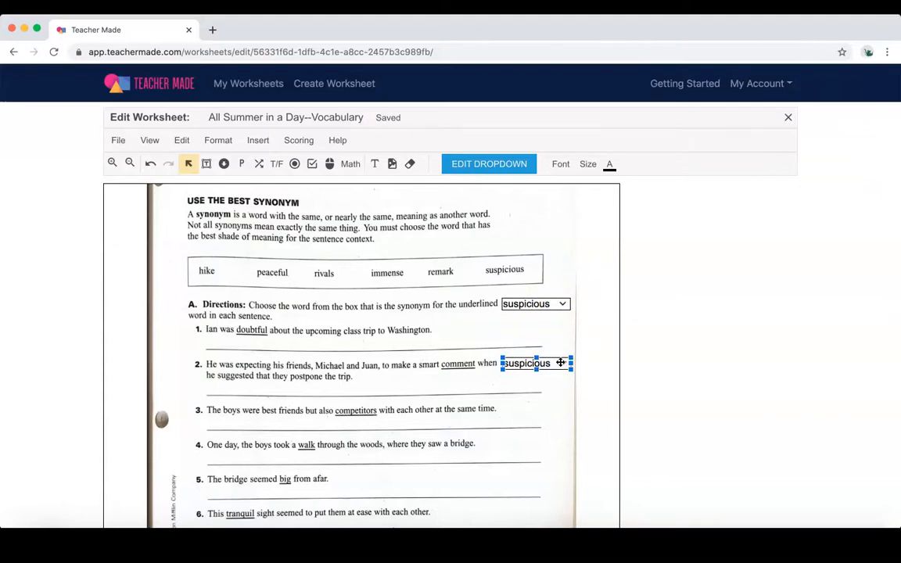
Make remark the correct choice of question 2's dropdown, shuffle the choices and save the changes.
{"action": "left_click", "coordinate": [506, 163]}
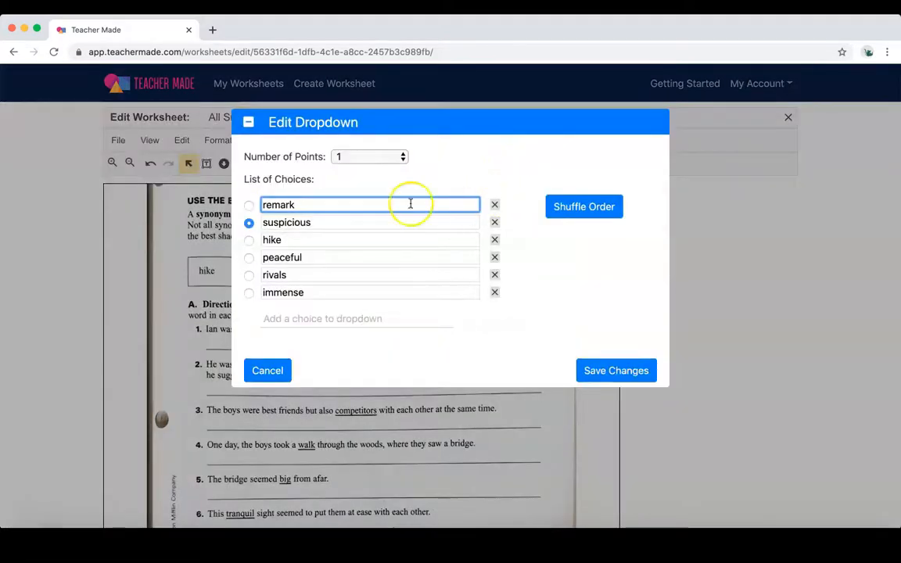
{"action": "left_click", "coordinate": [249, 206]}
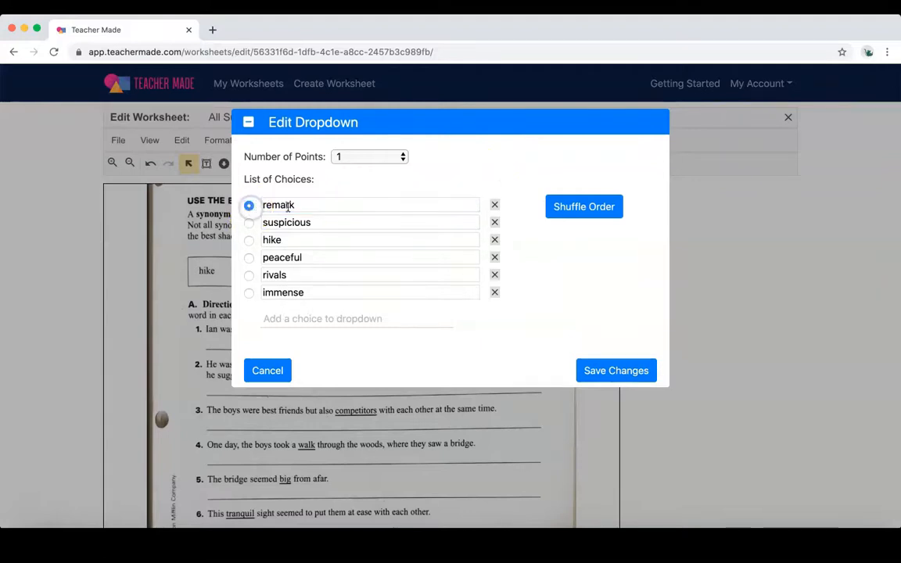
{"action": "left_click", "coordinate": [582, 213]}
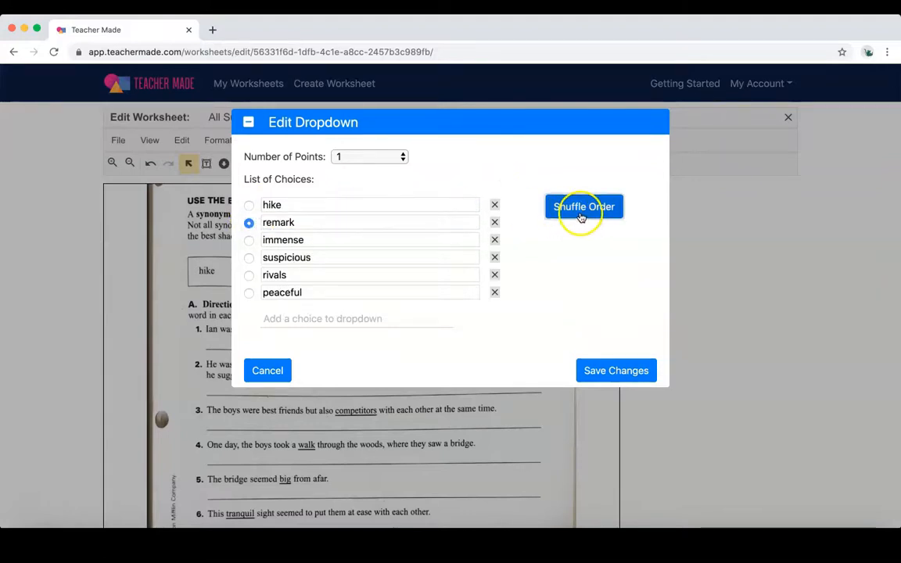
{"action": "left_click", "coordinate": [611, 373]}
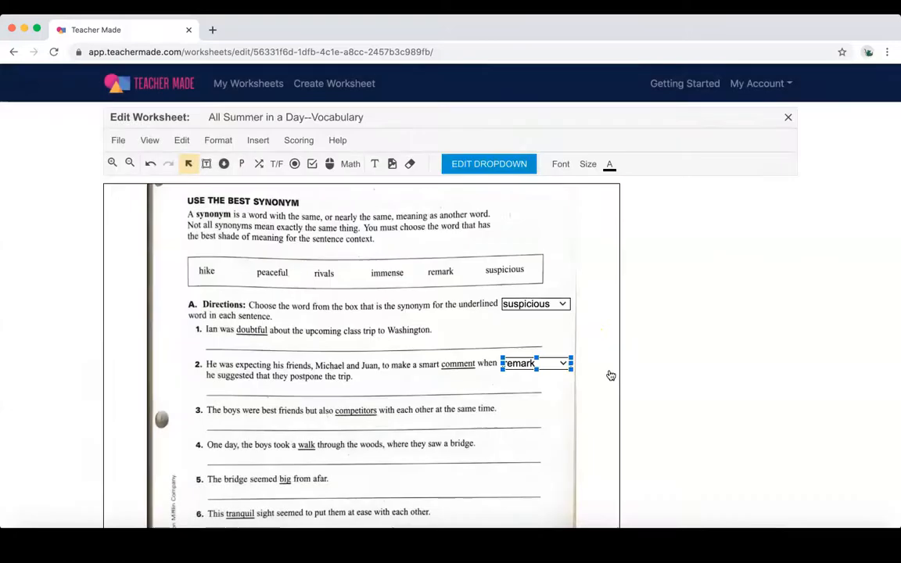
Duplicate question 2's remark dropdown, discard the browser bookmark, and place the copy at the end of question 3.
{"action": "left_click", "coordinate": [528, 409]}
{"action": "left_click", "coordinate": [547, 363]}
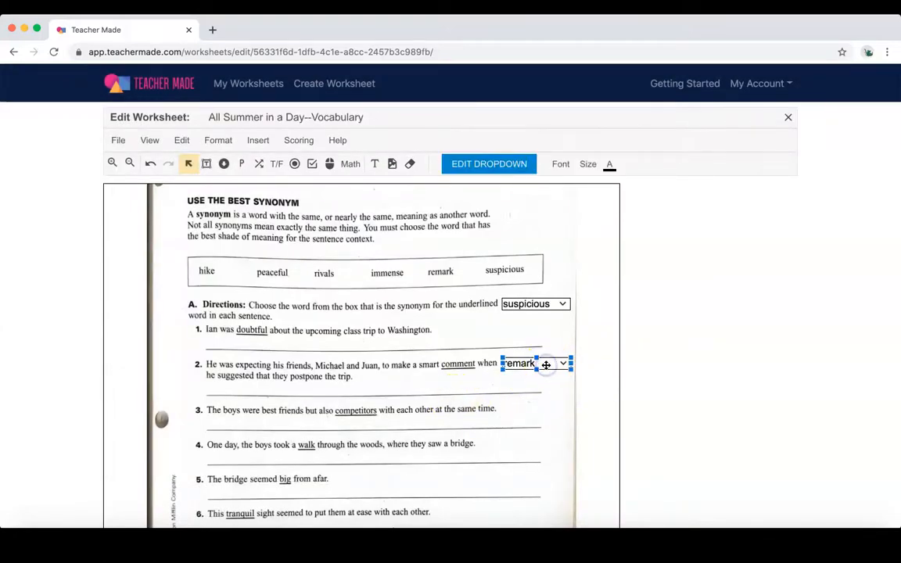
{"action": "key", "text": "super+d"}
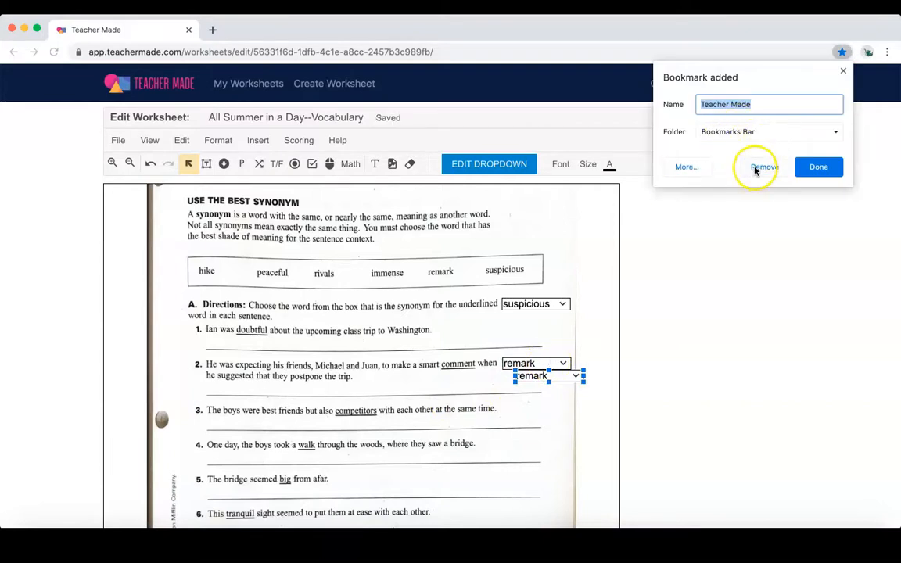
{"action": "left_click", "coordinate": [755, 167]}
{"action": "left_click", "coordinate": [549, 380]}
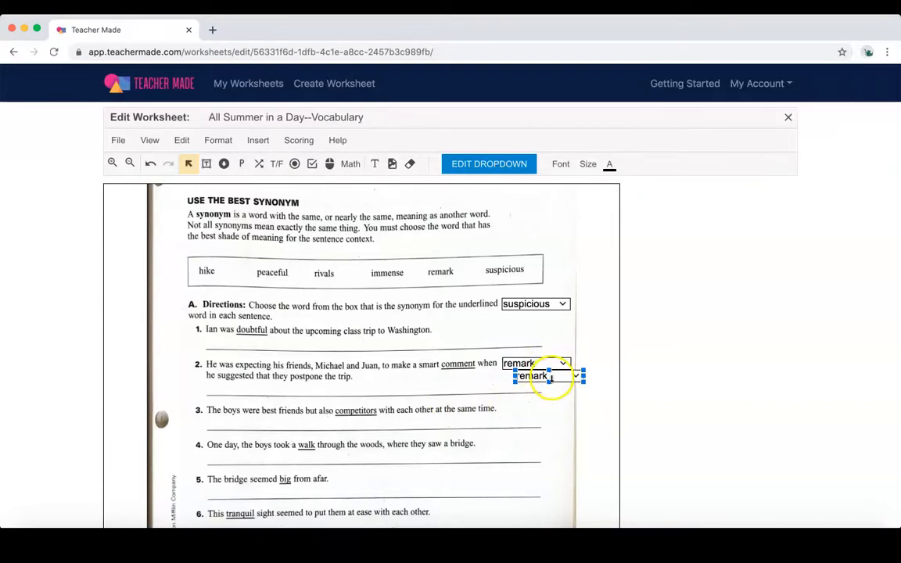
{"action": "left_click_drag", "start_coordinate": [555, 373], "coordinate": [545, 407]}
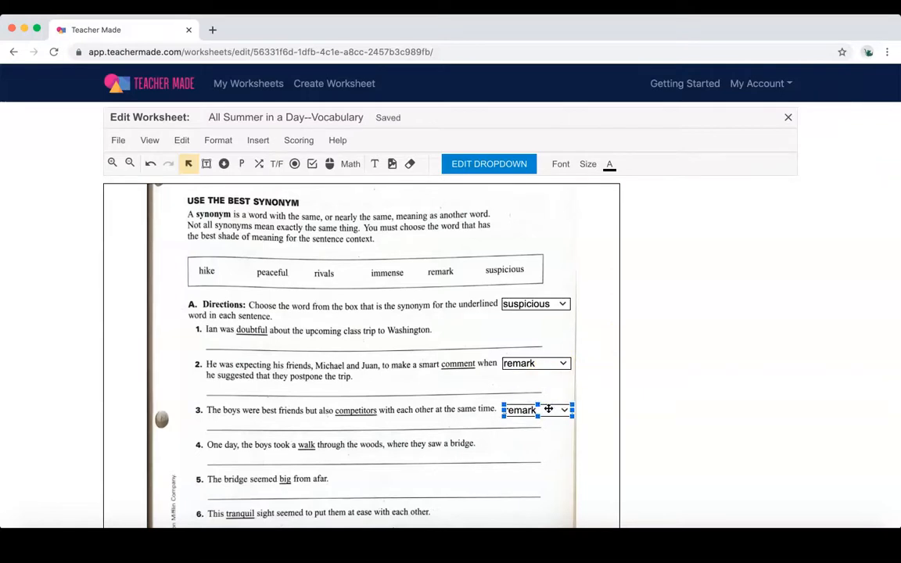
Make three more copies of the remark dropdown, discarding the browser bookmark, and place them at the ends of questions 4, 5 and 6.
{"action": "key", "text": "super+d"}
{"action": "left_click", "coordinate": [760, 168]}
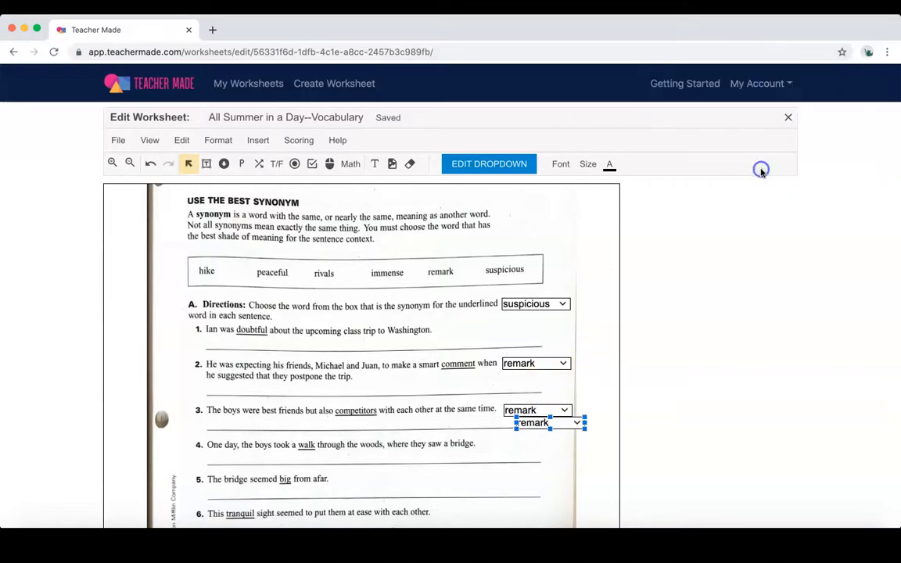
{"action": "scroll", "coordinate": [581, 344], "scroll_direction": "down", "scroll_amount": 3}
{"action": "key", "text": "super+d"}
{"action": "key", "text": "super+d"}
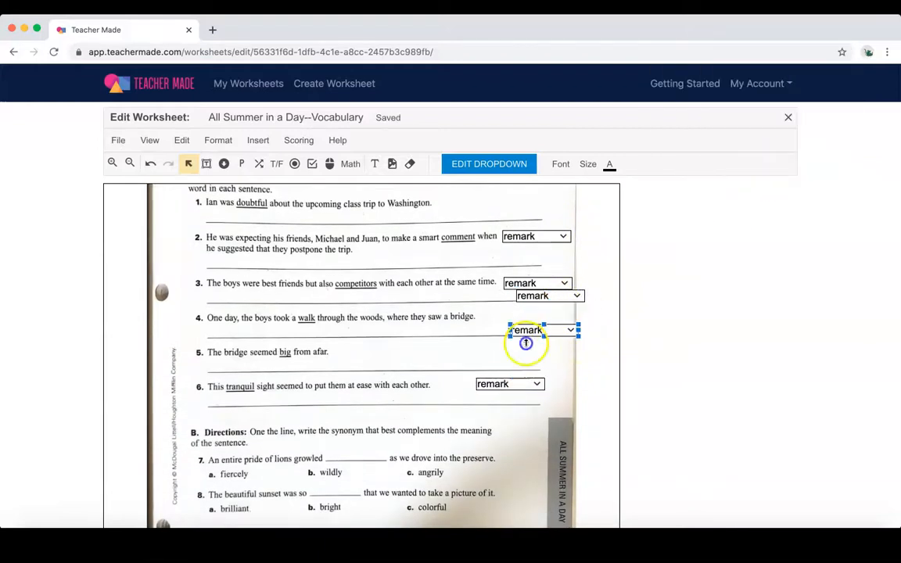
{"action": "scroll", "coordinate": [526, 262], "scroll_direction": "up", "scroll_amount": 2}
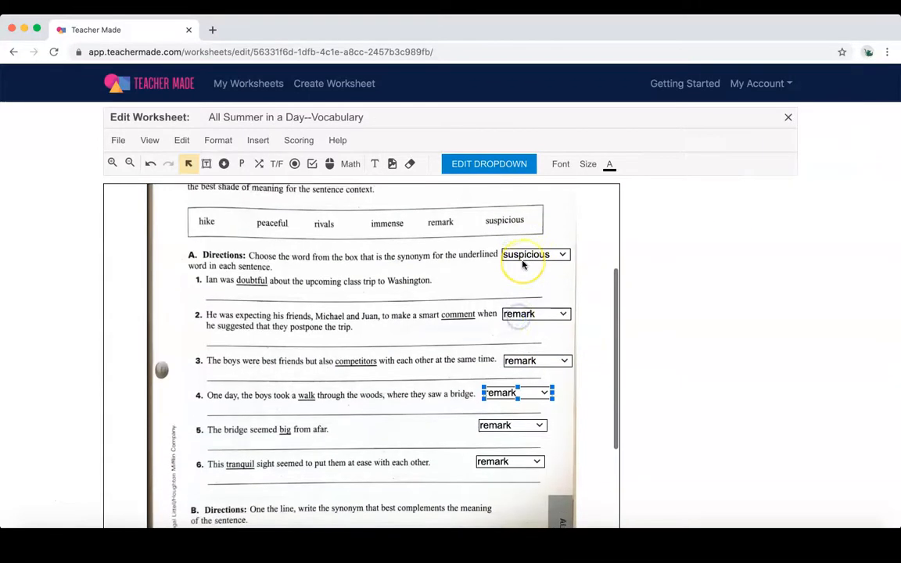
Make rivals the correct choice of question 3's dropdown and save the changes.
{"action": "scroll", "coordinate": [522, 264], "scroll_direction": "down", "scroll_amount": 2}
{"action": "left_click", "coordinate": [539, 294]}
{"action": "left_click", "coordinate": [512, 165]}
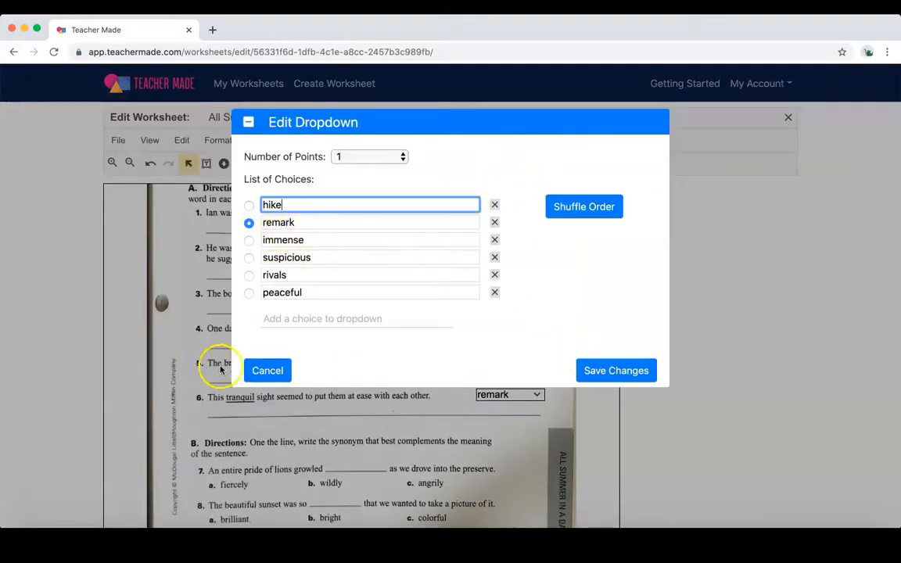
{"action": "left_click", "coordinate": [258, 370]}
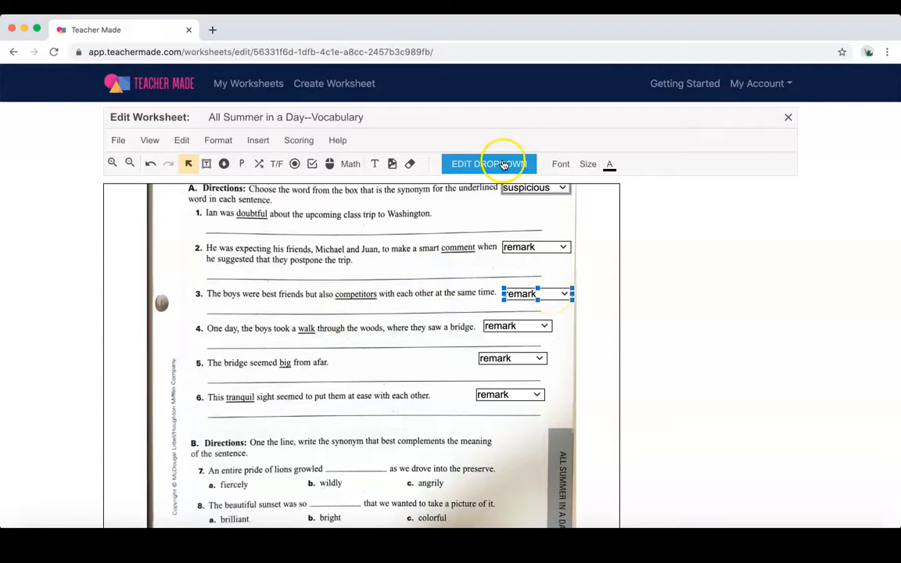
{"action": "left_click", "coordinate": [502, 162]}
{"action": "left_click", "coordinate": [248, 275]}
{"action": "left_click", "coordinate": [614, 372]}
Set the correct choice to hike in question 4's dropdown and immense in question 5's dropdown, saving each.
{"action": "left_click", "coordinate": [516, 326]}
{"action": "left_click", "coordinate": [505, 163]}
{"action": "left_click", "coordinate": [248, 206]}
{"action": "left_click", "coordinate": [613, 371]}
{"action": "left_click", "coordinate": [519, 359]}
{"action": "left_click", "coordinate": [505, 163]}
{"action": "left_click", "coordinate": [610, 377]}
Make peaceful the correct choice of question 6's dropdown, save the changes and deselect the field.
{"action": "left_click", "coordinate": [516, 395]}
{"action": "left_click", "coordinate": [505, 163]}
{"action": "left_click", "coordinate": [271, 365]}
{"action": "left_click", "coordinate": [509, 164]}
{"action": "left_click", "coordinate": [249, 293]}
{"action": "left_click", "coordinate": [611, 371]}
{"action": "left_click", "coordinate": [556, 407]}
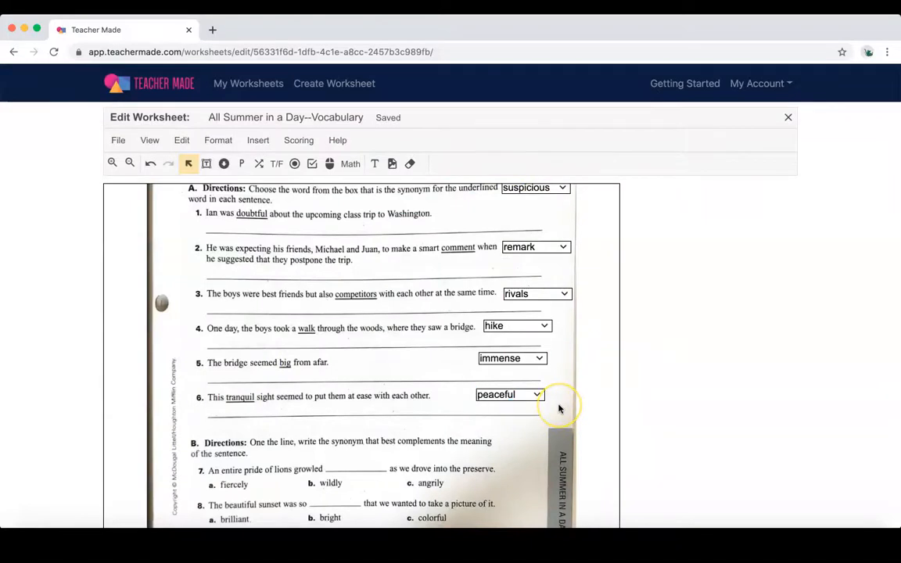
Insert a short answer field fitted to question 7's blank, with fiercely as the correct answer, and save it.
{"action": "scroll", "coordinate": [558, 407], "scroll_direction": "down", "scroll_amount": 2}
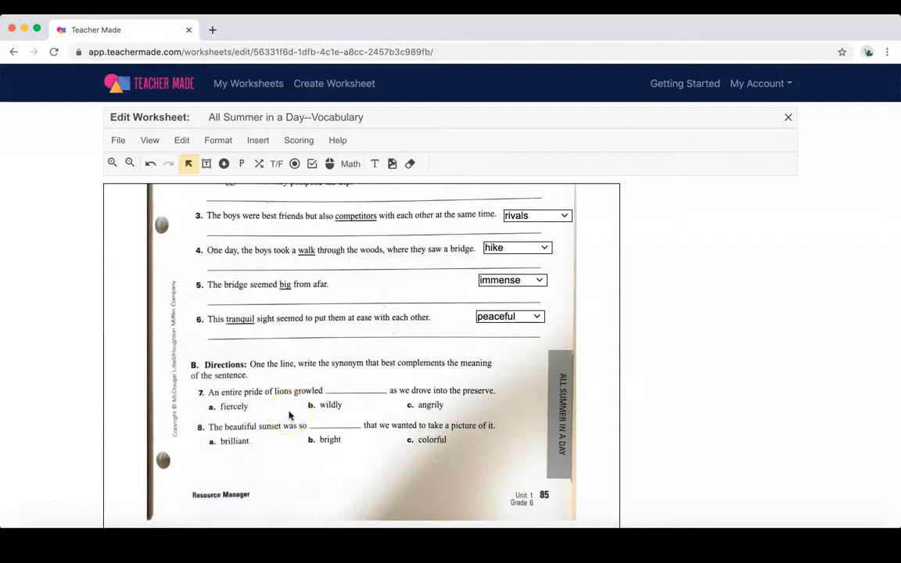
{"action": "left_click", "coordinate": [205, 164]}
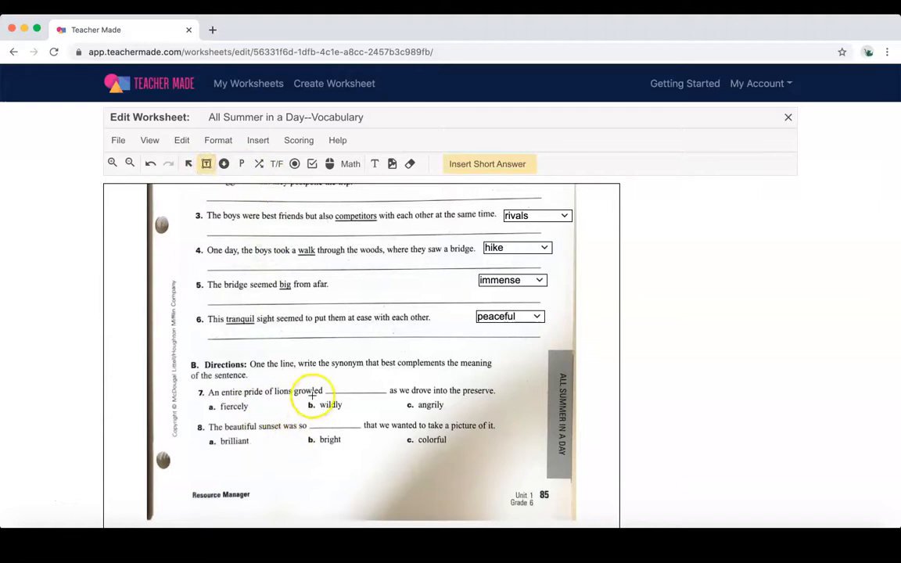
{"action": "left_click", "coordinate": [330, 384]}
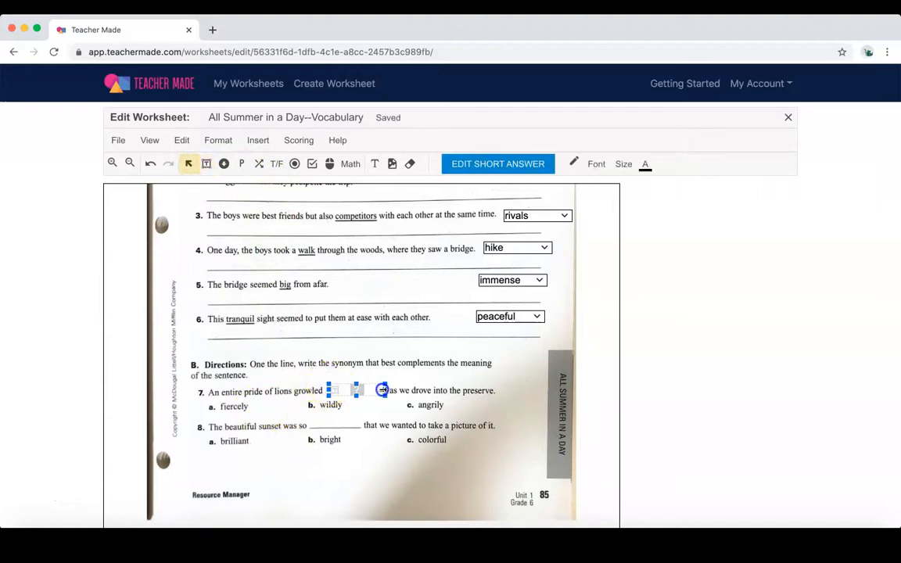
{"action": "left_click_drag", "start_coordinate": [348, 385], "coordinate": [348, 381]}
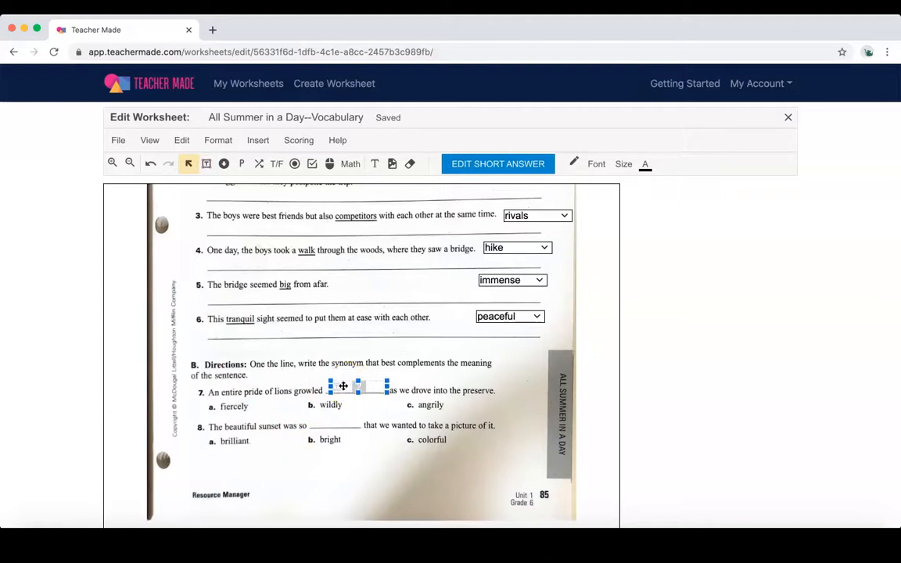
{"action": "double_click", "coordinate": [343, 385]}
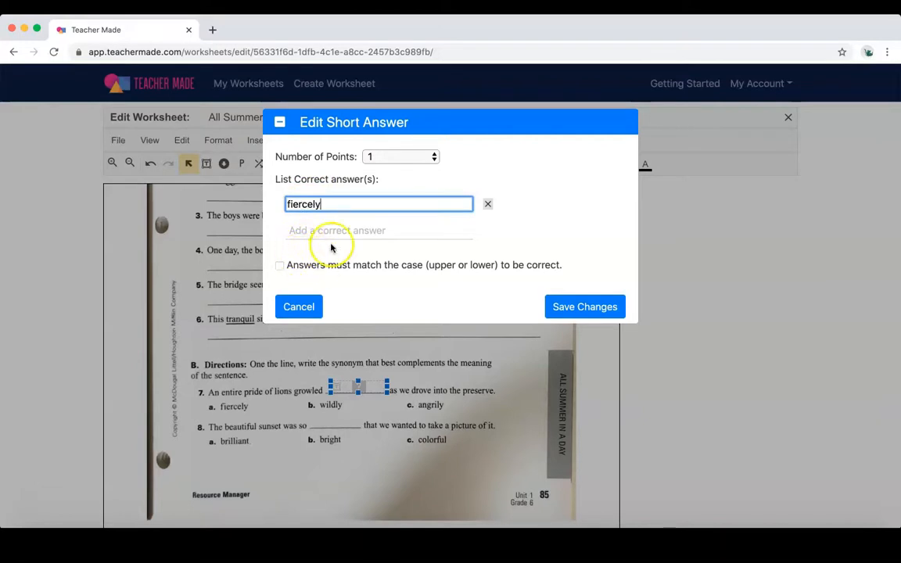
{"action": "left_click", "coordinate": [580, 308]}
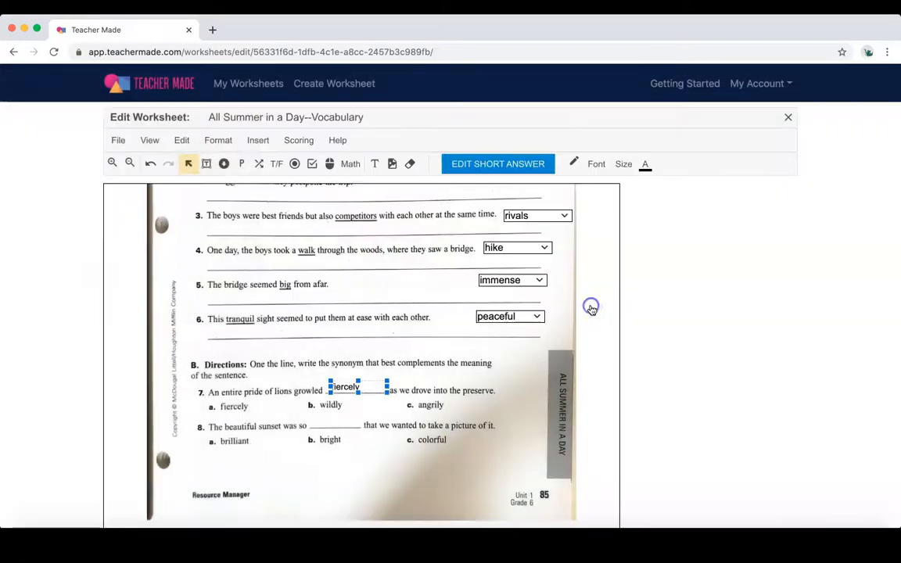
Insert a short answer field on question 8's blank, with colorful as the correct answer, and save it.
{"action": "left_click", "coordinate": [330, 422]}
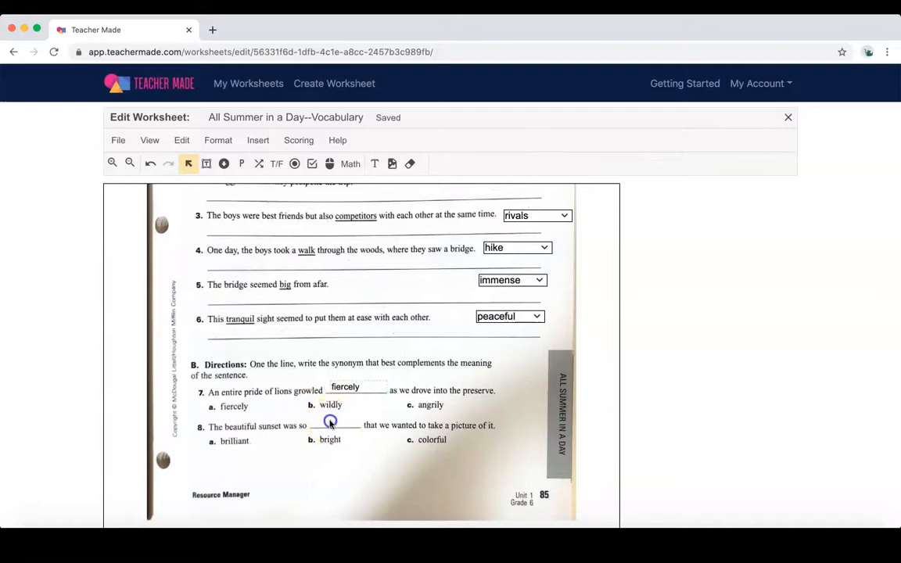
{"action": "left_click", "coordinate": [207, 165]}
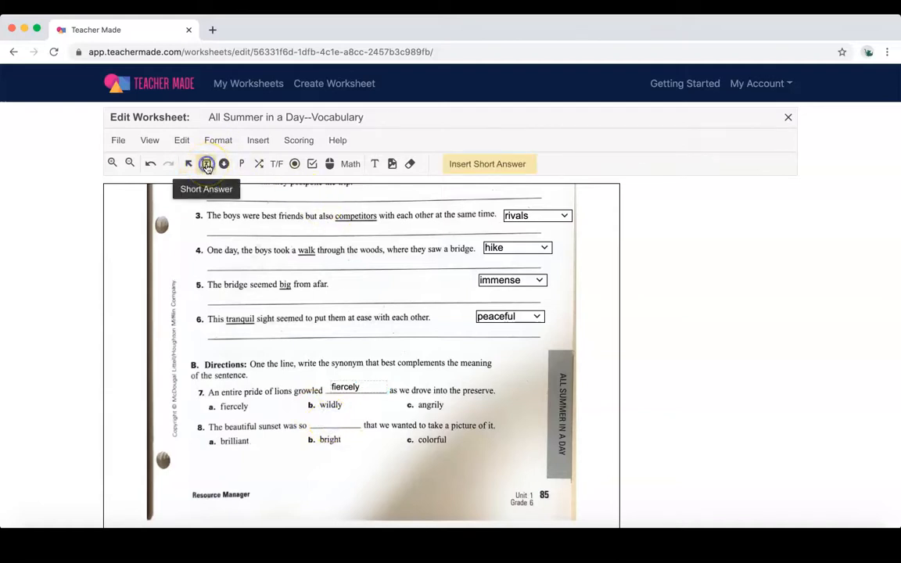
{"action": "left_click", "coordinate": [313, 420]}
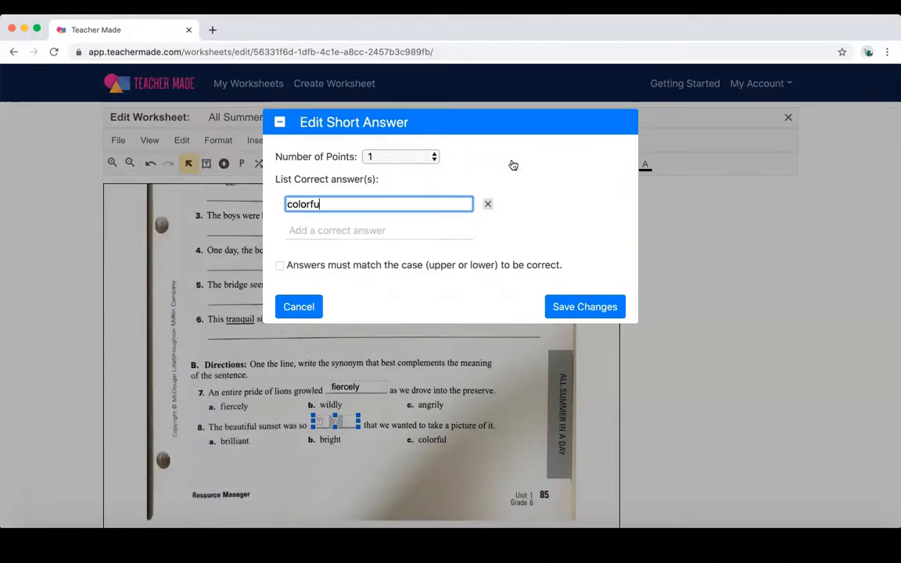
{"action": "left_click", "coordinate": [577, 307]}
{"action": "left_click", "coordinate": [425, 463]}
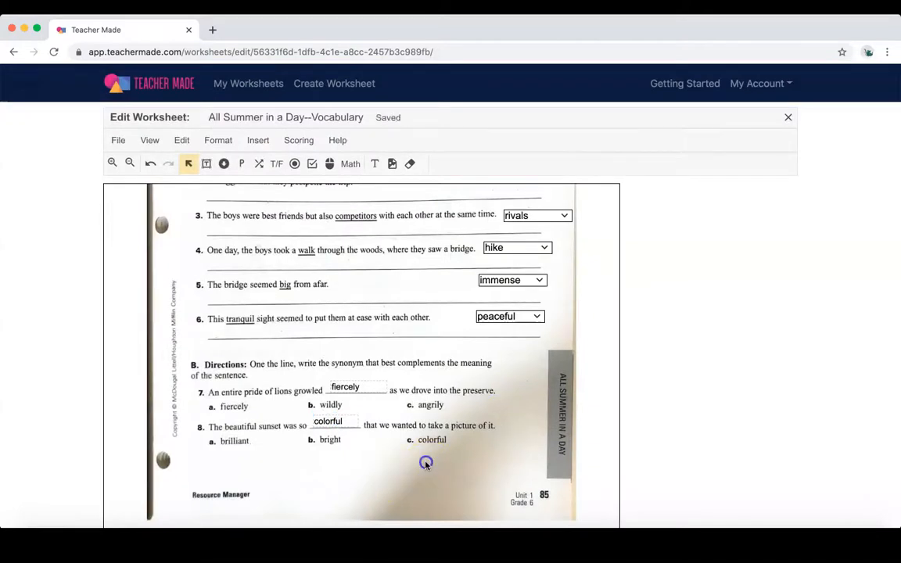
Review the answer fields on the worksheet, then open the worksheet preview and look through the whole page.
{"action": "scroll", "coordinate": [461, 357], "scroll_direction": "up", "scroll_amount": 5}
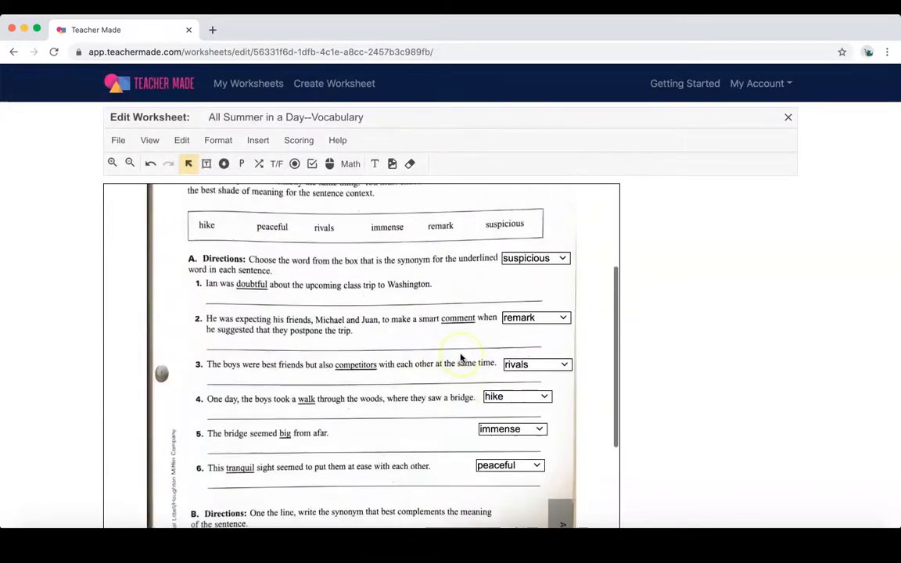
{"action": "scroll", "coordinate": [461, 361], "scroll_direction": "down", "scroll_amount": 5}
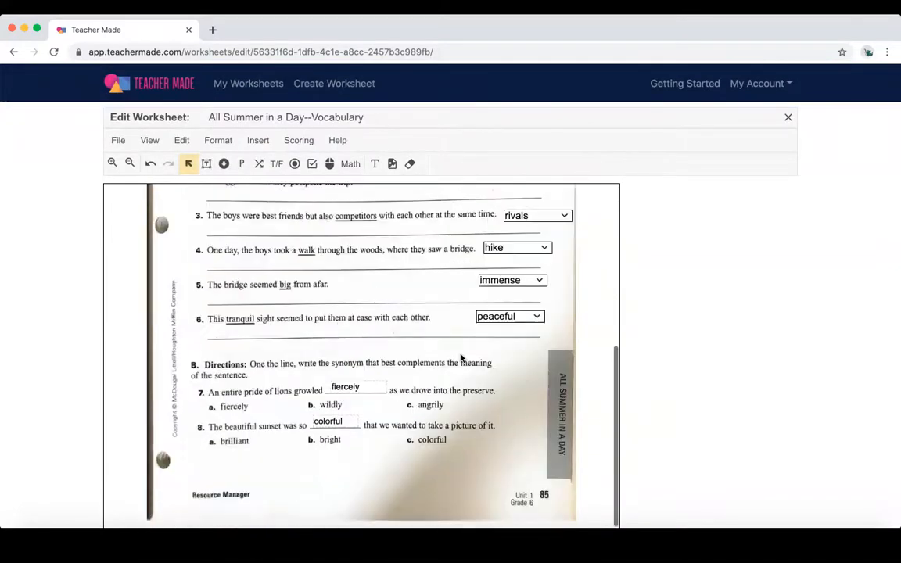
{"action": "left_click", "coordinate": [148, 140]}
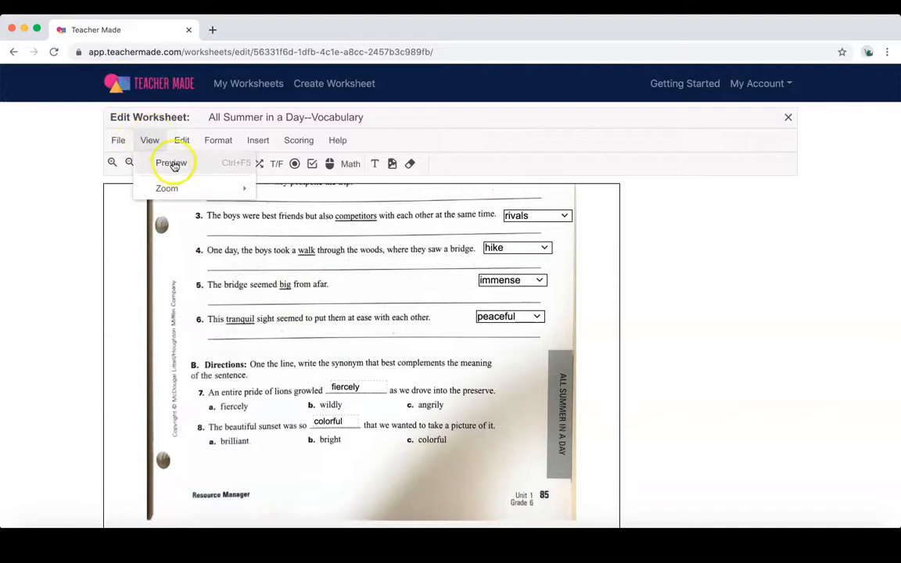
{"action": "left_click", "coordinate": [174, 166]}
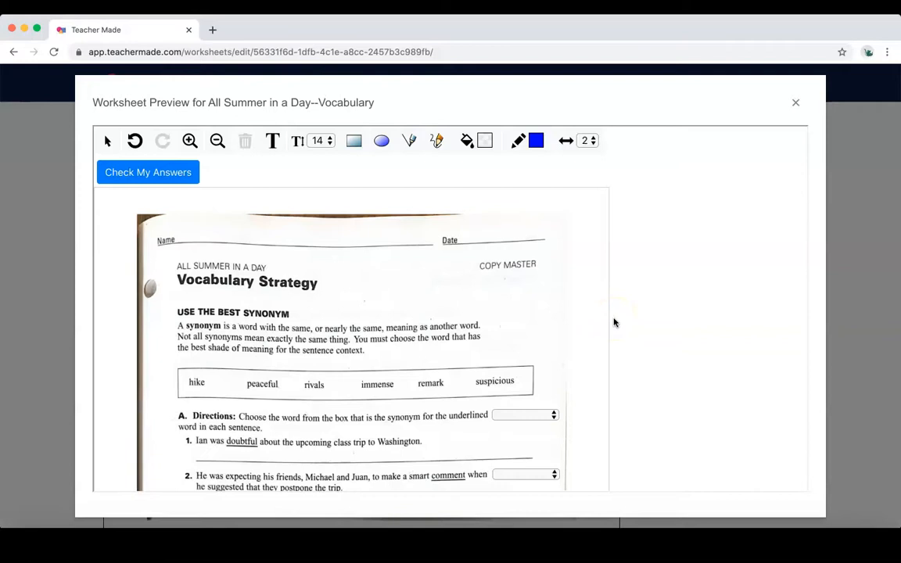
{"action": "scroll", "coordinate": [613, 316], "scroll_direction": "down", "scroll_amount": 5}
{"action": "scroll", "coordinate": [613, 317], "scroll_direction": "down", "scroll_amount": 2}
{"action": "scroll", "coordinate": [613, 317], "scroll_direction": "up", "scroll_amount": 10}
{"action": "left_click", "coordinate": [530, 353]}
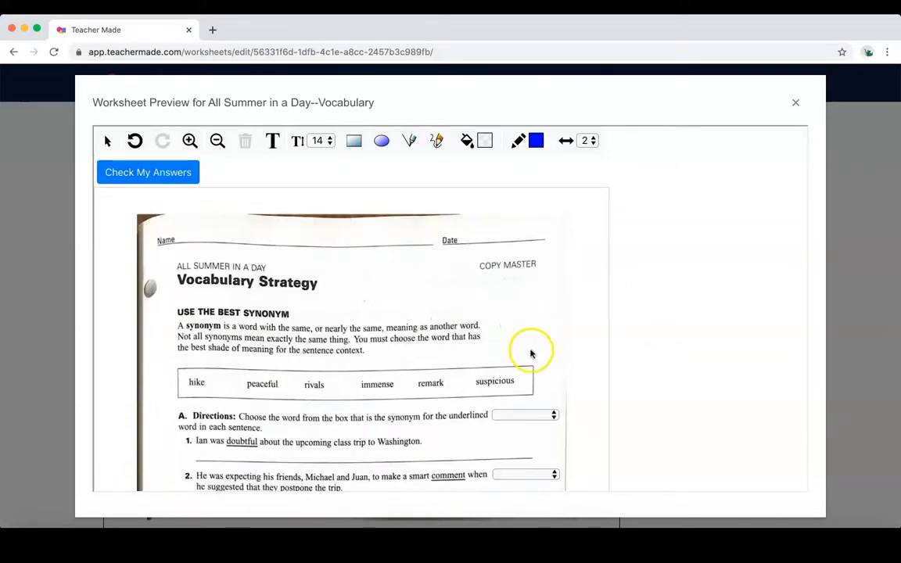
In the preview, answer question 1 with suspicious and question 2 with remark.
{"action": "scroll", "coordinate": [536, 352], "scroll_direction": "down", "scroll_amount": 3}
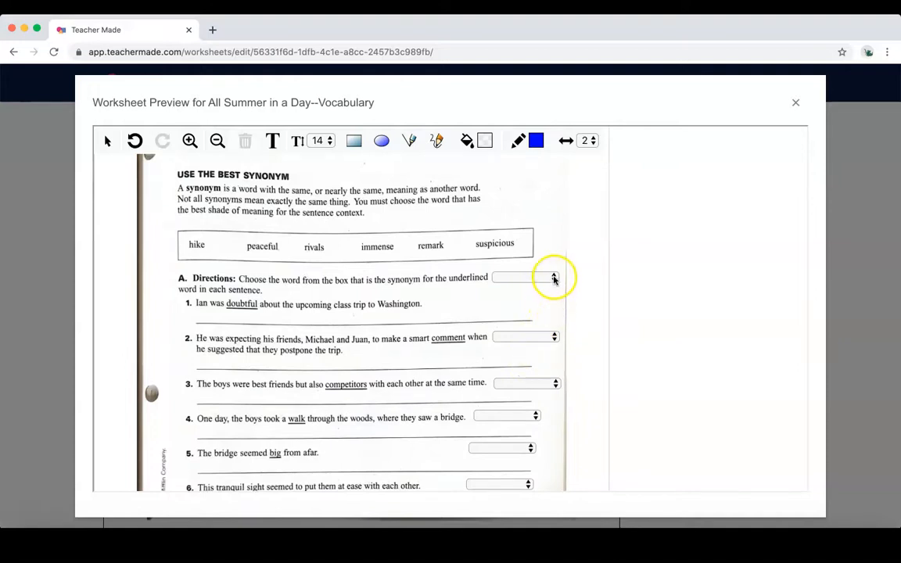
{"action": "left_click", "coordinate": [553, 279]}
{"action": "left_click", "coordinate": [542, 292]}
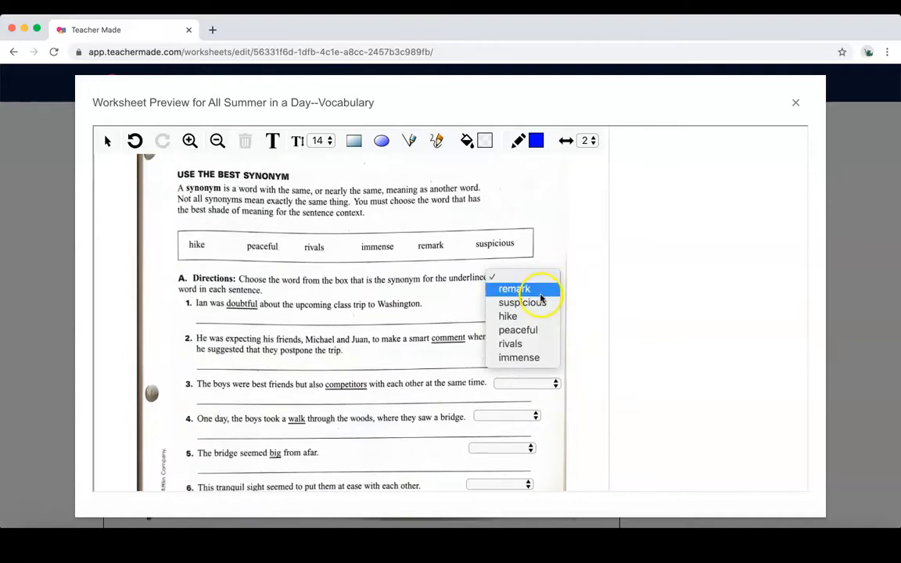
{"action": "left_click", "coordinate": [541, 302]}
{"action": "scroll", "coordinate": [552, 313], "scroll_direction": "down", "scroll_amount": 2}
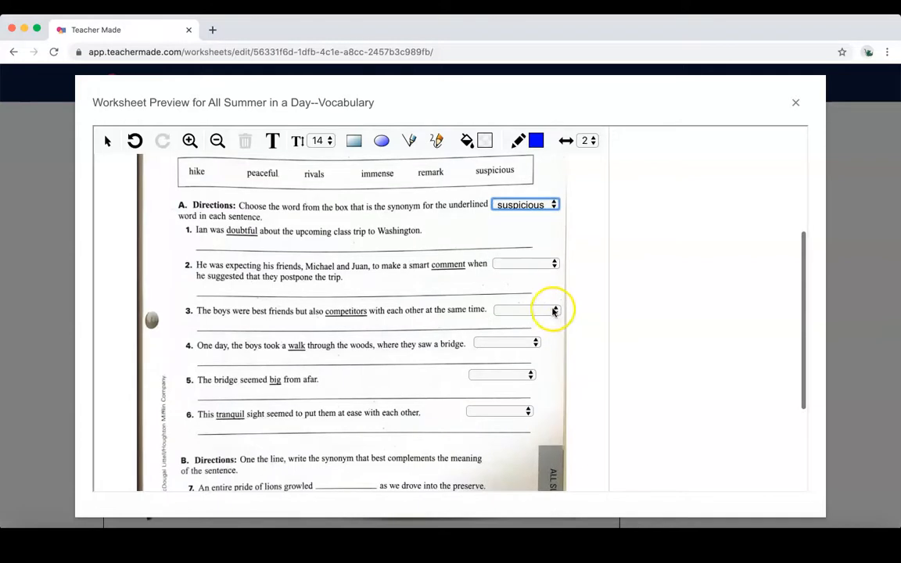
{"action": "left_click", "coordinate": [555, 270]}
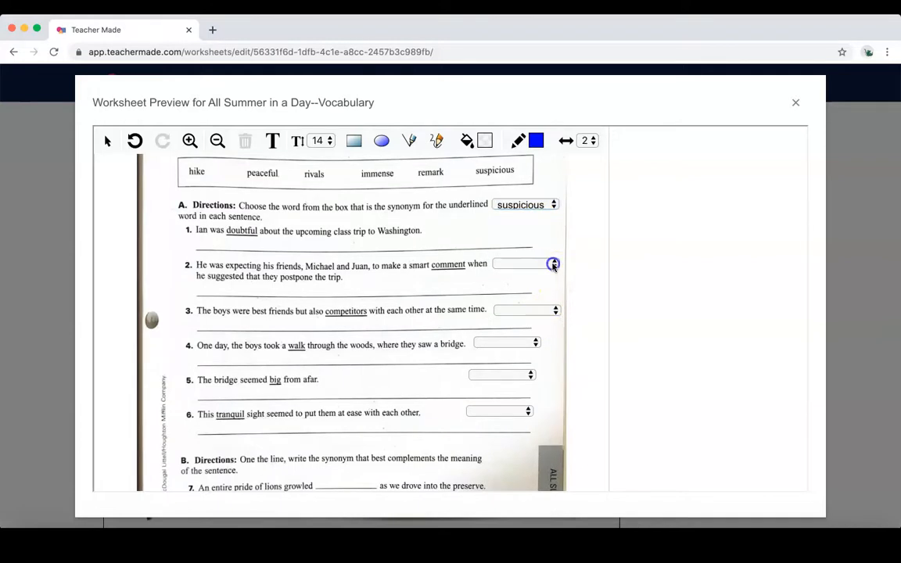
{"action": "left_click", "coordinate": [534, 291]}
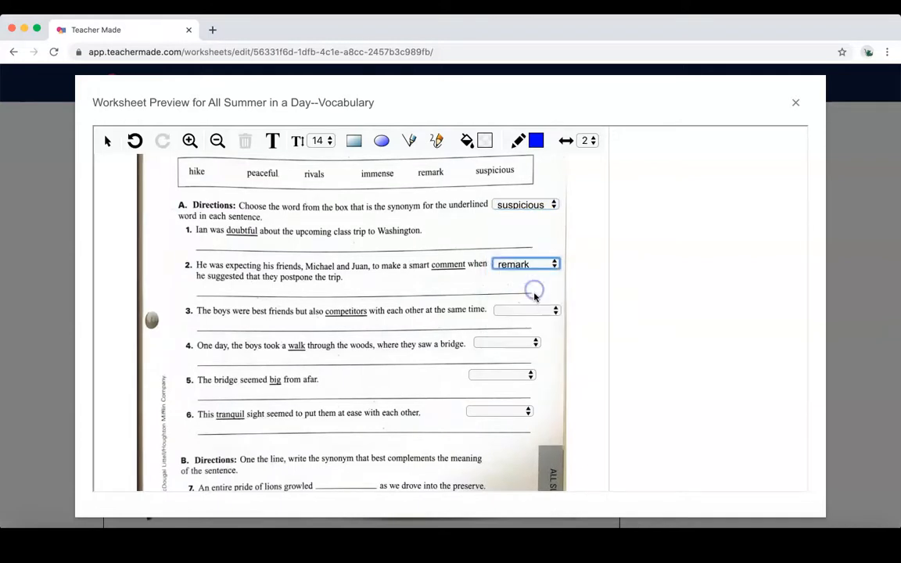
Answer question 3 with rivals and question 4 with hike in the worksheet preview.
{"action": "scroll", "coordinate": [539, 305], "scroll_direction": "down", "scroll_amount": 1}
{"action": "left_click", "coordinate": [549, 273]}
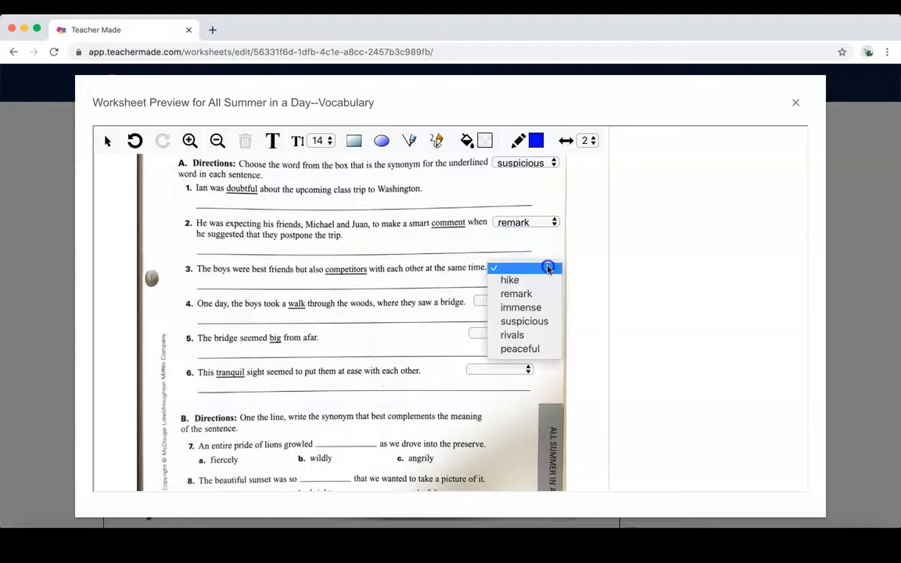
{"action": "left_click", "coordinate": [529, 336]}
{"action": "left_click", "coordinate": [532, 303]}
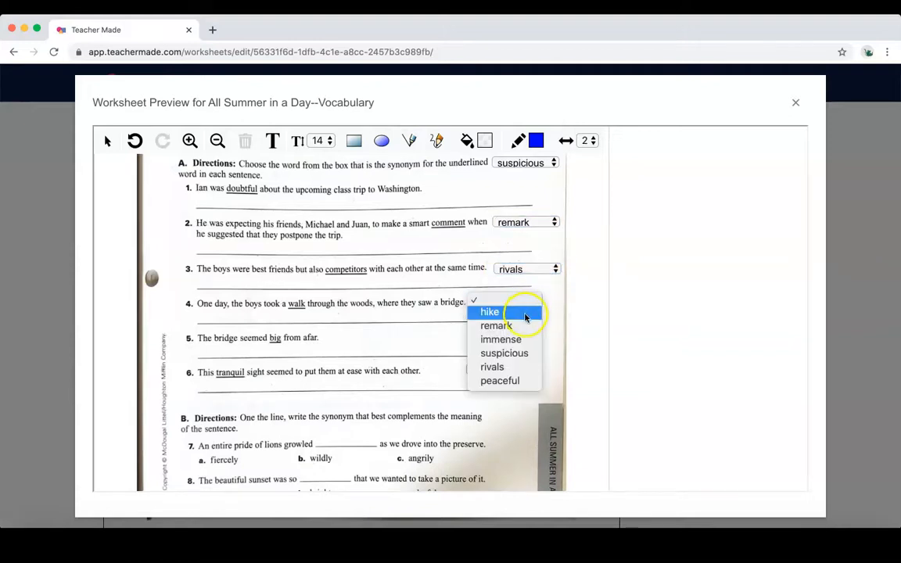
{"action": "left_click", "coordinate": [523, 313]}
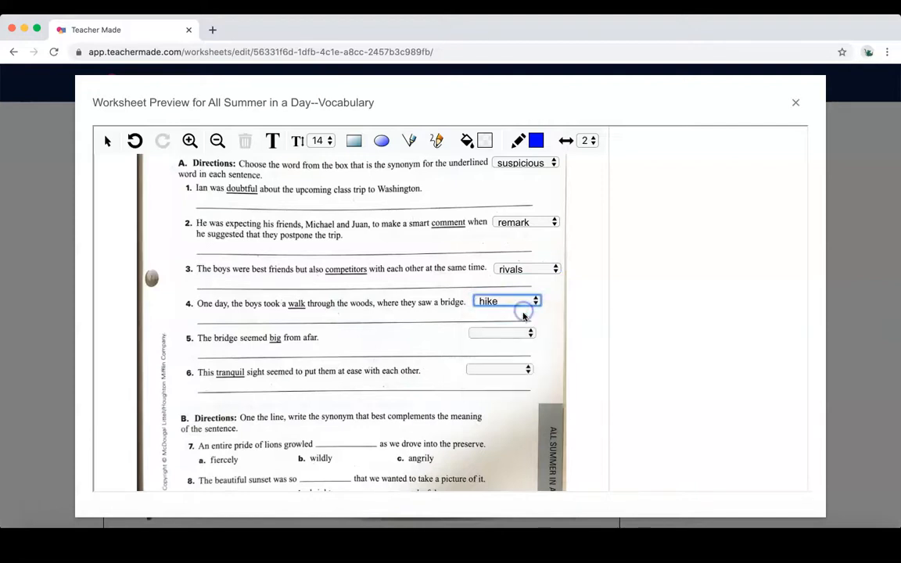
Answer question 5 with immense and question 6 with peaceful in the worksheet preview.
{"action": "left_click", "coordinate": [528, 336]}
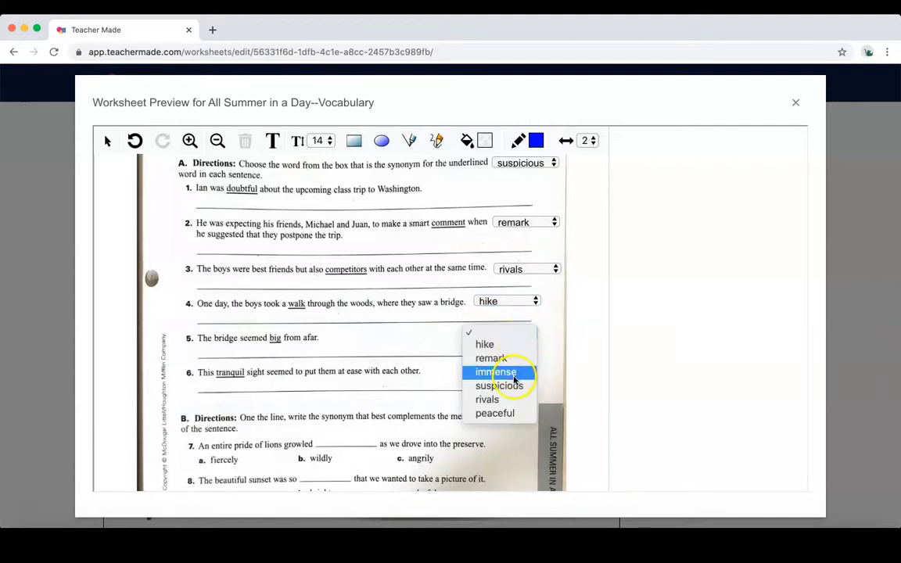
{"action": "left_click", "coordinate": [512, 373]}
{"action": "left_click", "coordinate": [522, 368]}
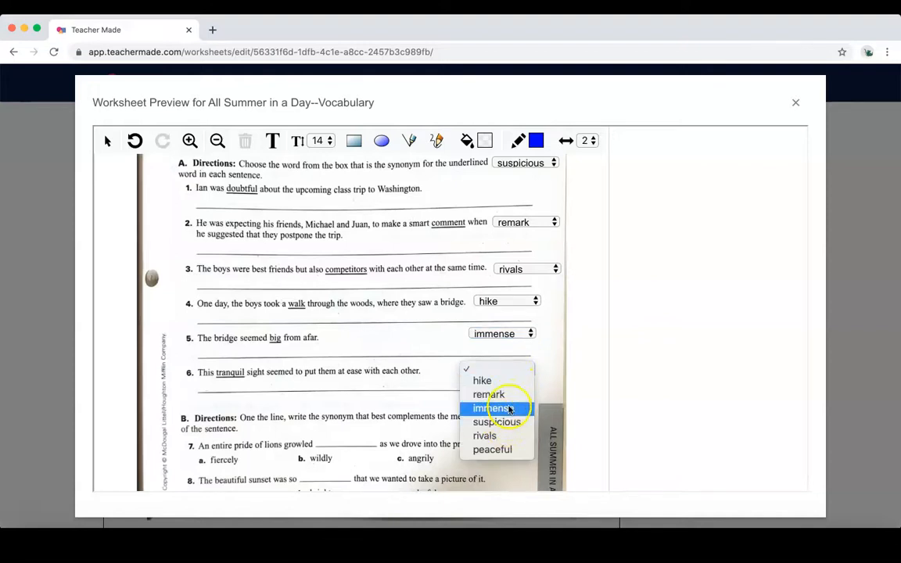
{"action": "left_click", "coordinate": [504, 450]}
Fill in wildly for question 7 and colorful for question 8, and look back over the answered page.
{"action": "scroll", "coordinate": [505, 451], "scroll_direction": "down", "scroll_amount": 3}
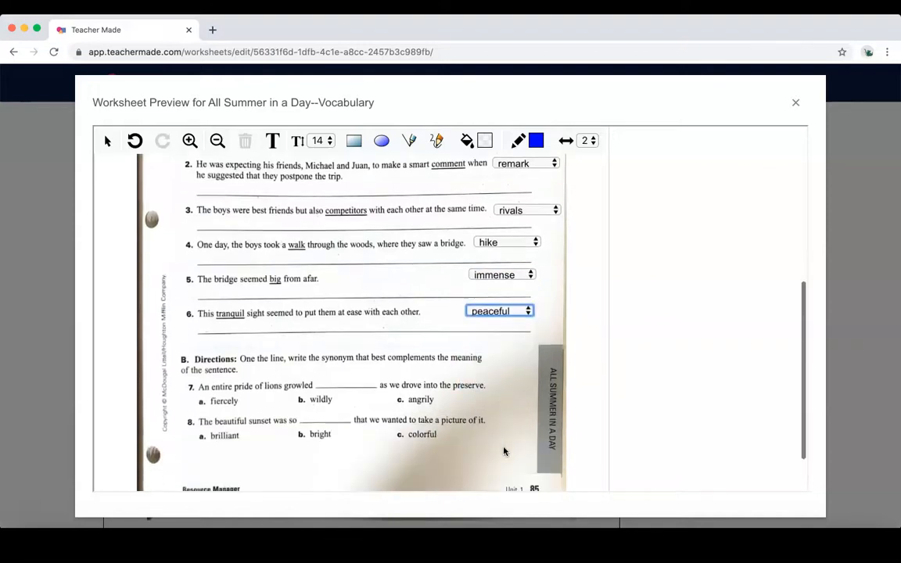
{"action": "left_click", "coordinate": [336, 325]}
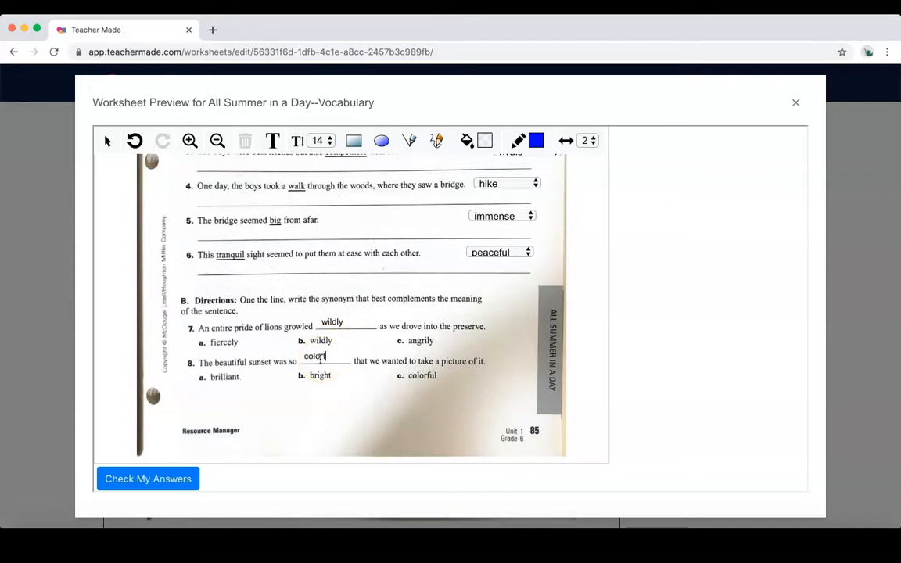
{"action": "scroll", "coordinate": [320, 359], "scroll_direction": "up", "scroll_amount": 5}
{"action": "scroll", "coordinate": [312, 363], "scroll_direction": "down", "scroll_amount": 5}
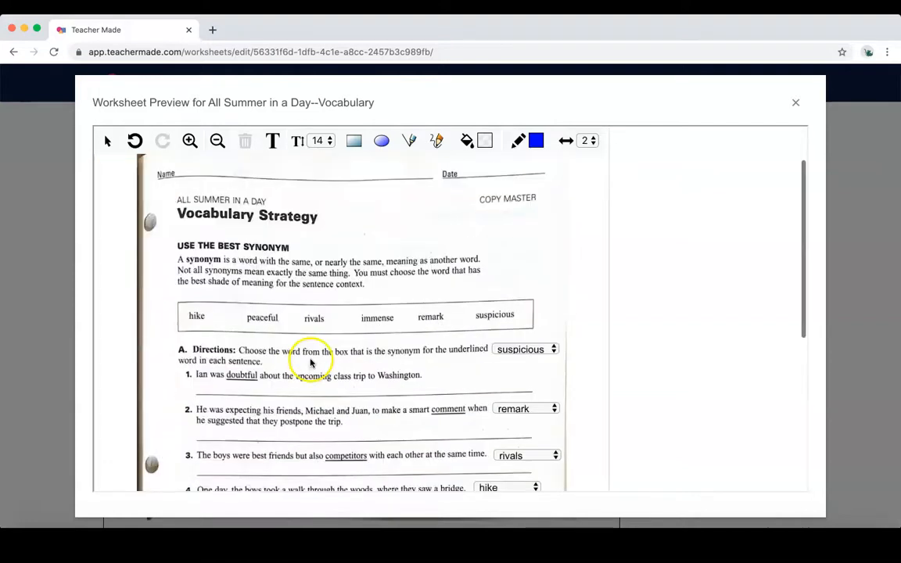
Check the preview answers and review the marking of each field and the overall score.
{"action": "left_click", "coordinate": [144, 477]}
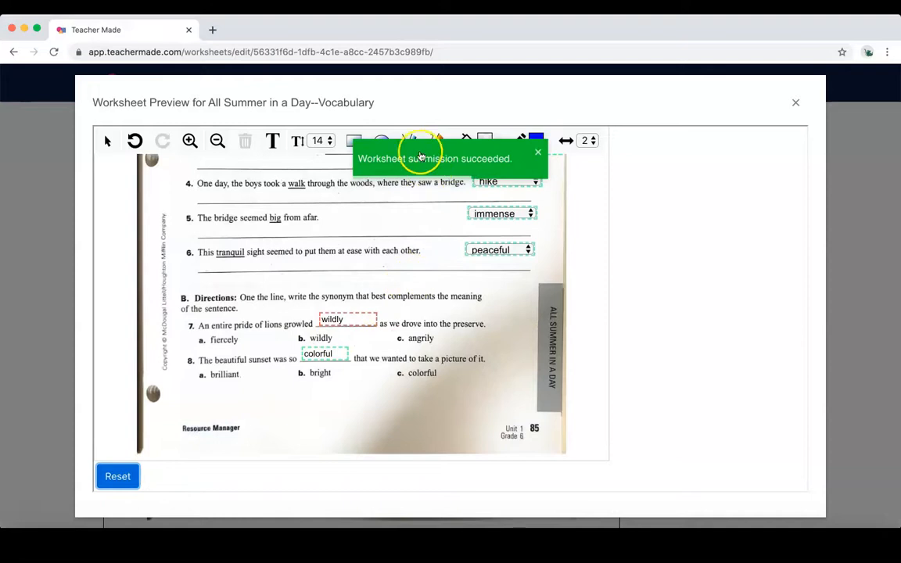
{"action": "scroll", "coordinate": [411, 279], "scroll_direction": "up", "scroll_amount": 2}
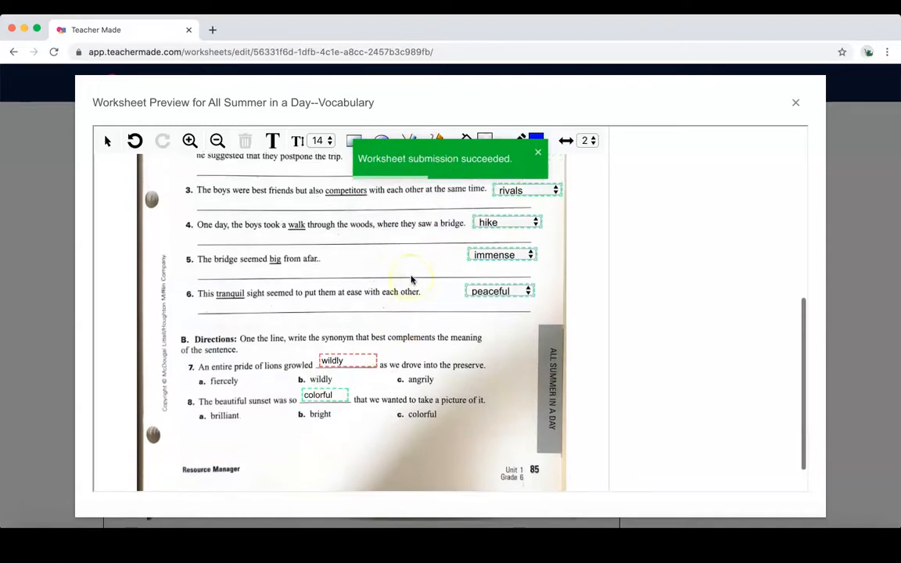
{"action": "scroll", "coordinate": [416, 309], "scroll_direction": "up", "scroll_amount": 10}
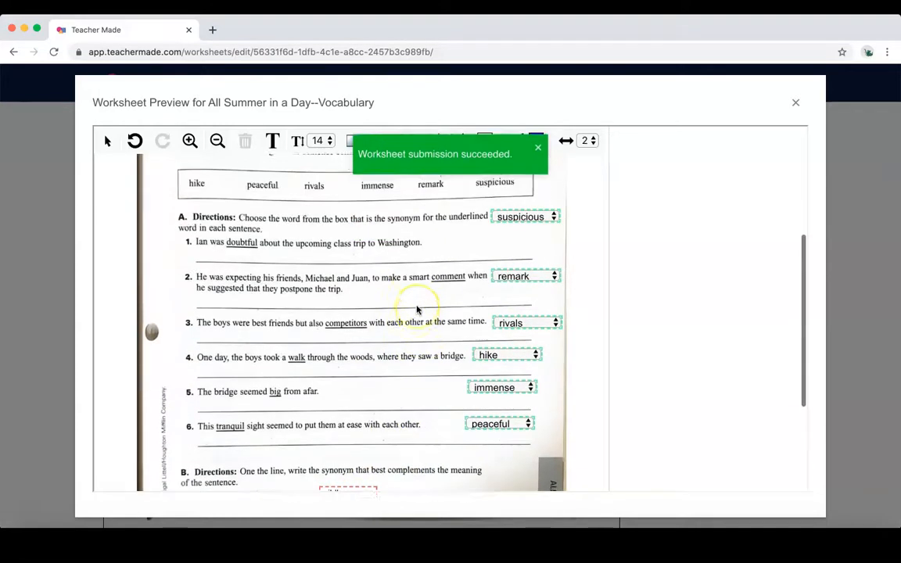
{"action": "scroll", "coordinate": [417, 309], "scroll_direction": "up", "scroll_amount": 2}
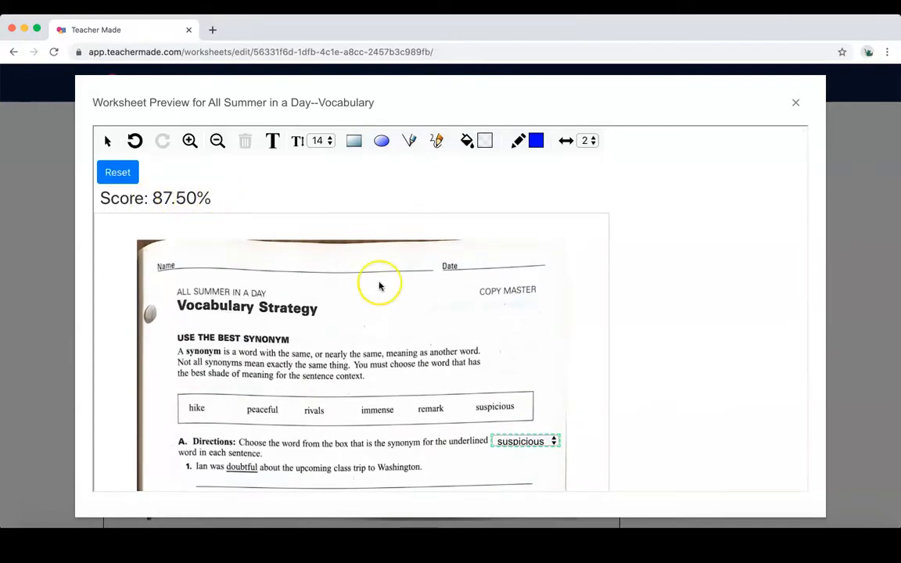
{"action": "scroll", "coordinate": [378, 286], "scroll_direction": "down", "scroll_amount": 10}
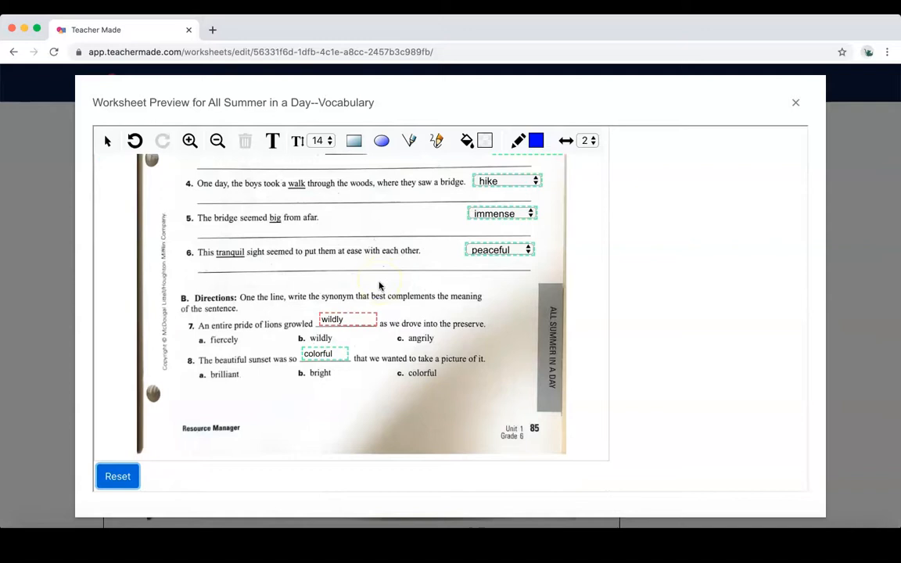
{"action": "scroll", "coordinate": [379, 286], "scroll_direction": "up", "scroll_amount": 10}
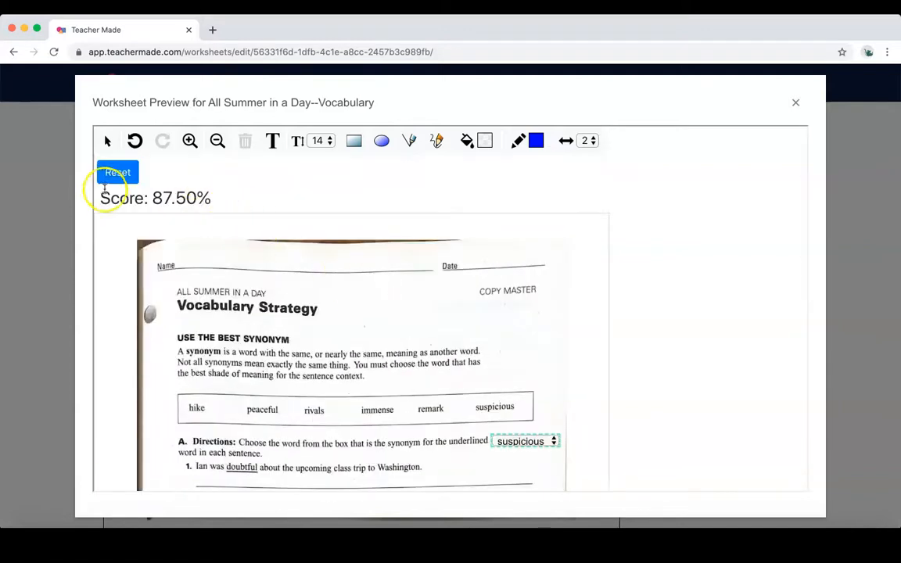
Reset the worksheet preview, close it, and exit the worksheet editor to the worksheet's detail page.
{"action": "left_click", "coordinate": [116, 175]}
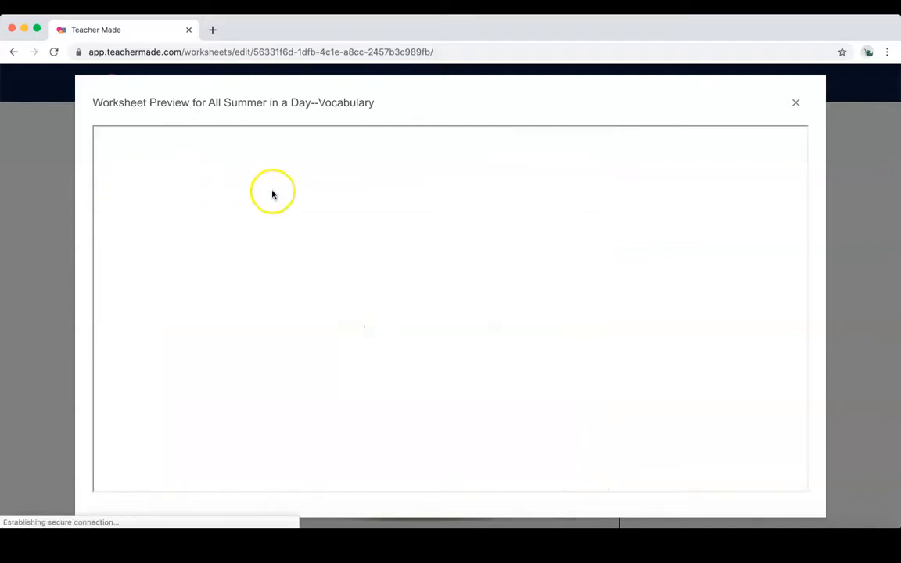
{"action": "left_click", "coordinate": [794, 105]}
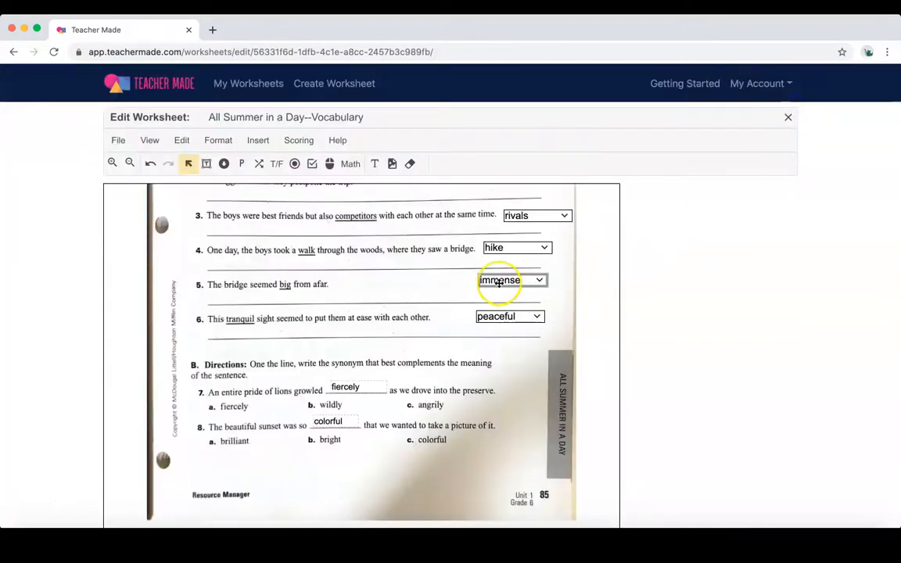
{"action": "scroll", "coordinate": [604, 299], "scroll_direction": "up", "scroll_amount": 5}
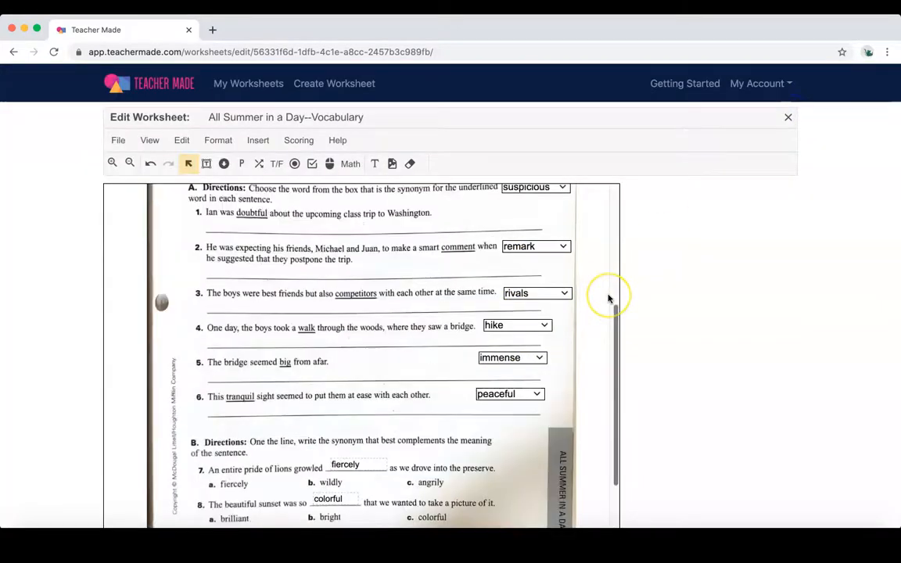
{"action": "left_click", "coordinate": [789, 117]}
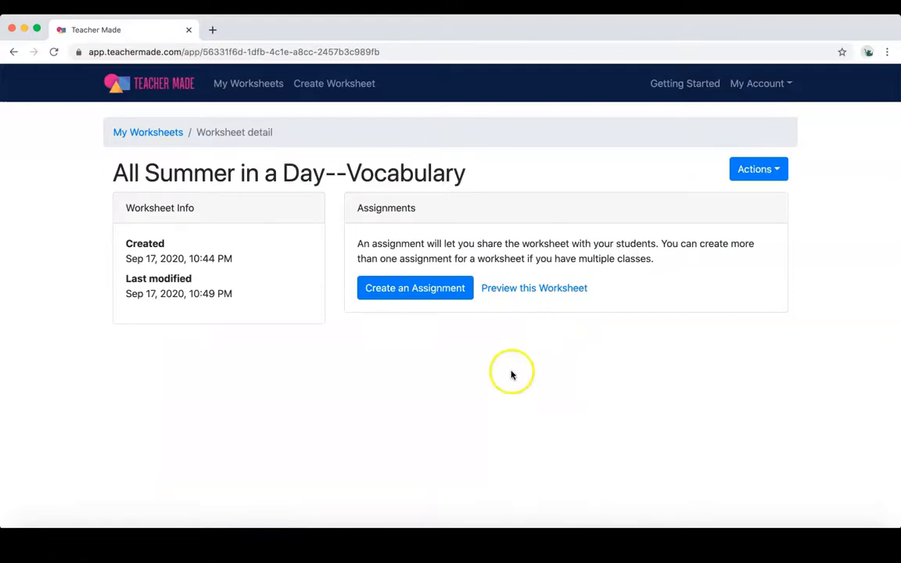
Start an assignment for the worksheet and enable a validation list containing three students' first names, one per line.
{"action": "left_click", "coordinate": [415, 293]}
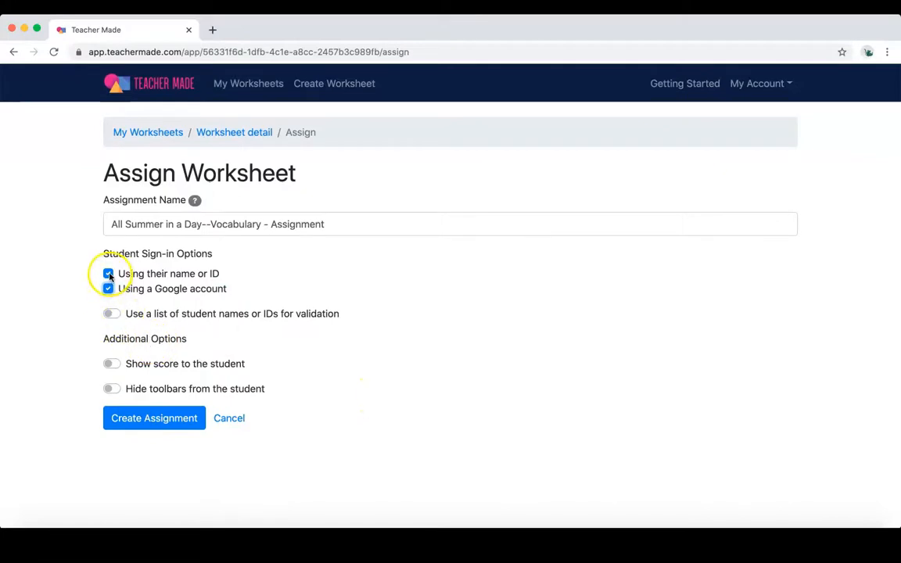
{"action": "left_click", "coordinate": [112, 314]}
{"action": "left_click", "coordinate": [121, 339]}
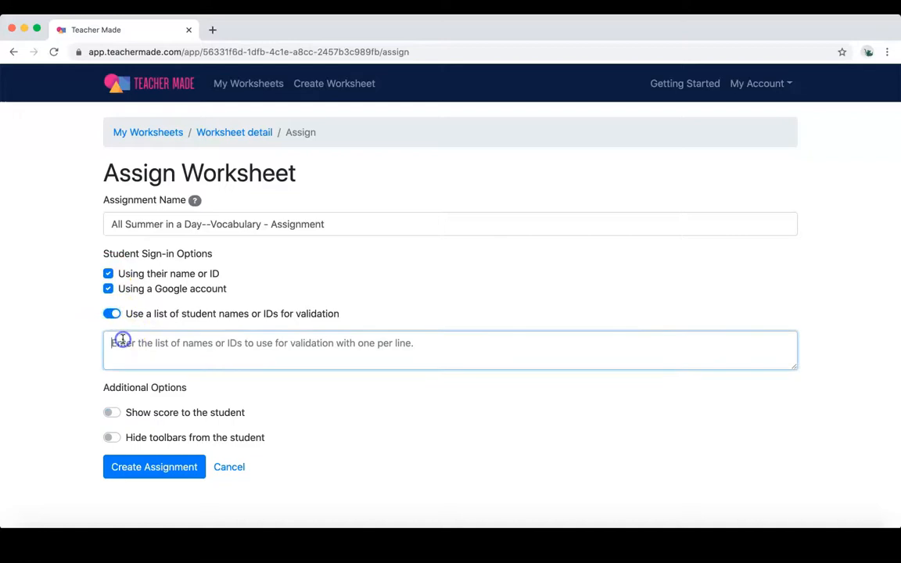
{"action": "type", "text": "Sheanda"}
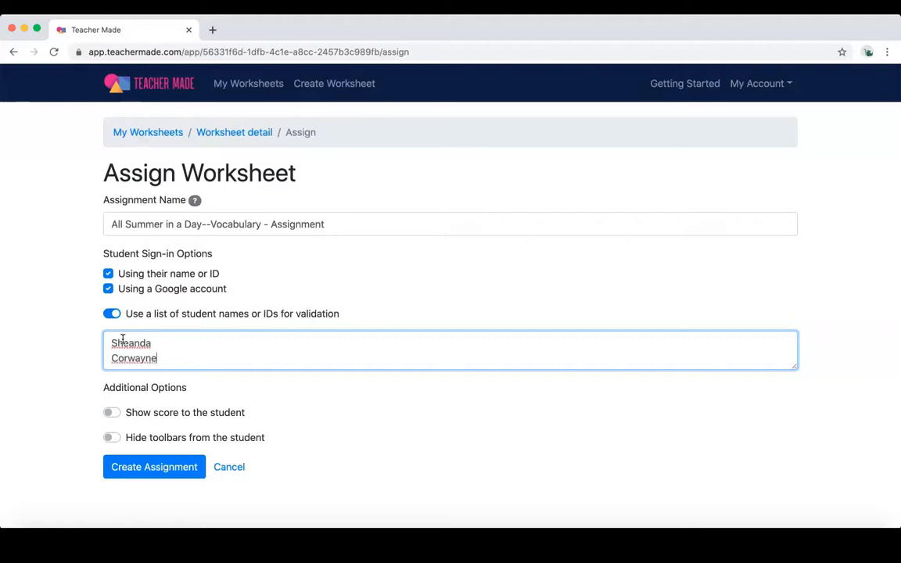
{"action": "key", "text": "Return"}
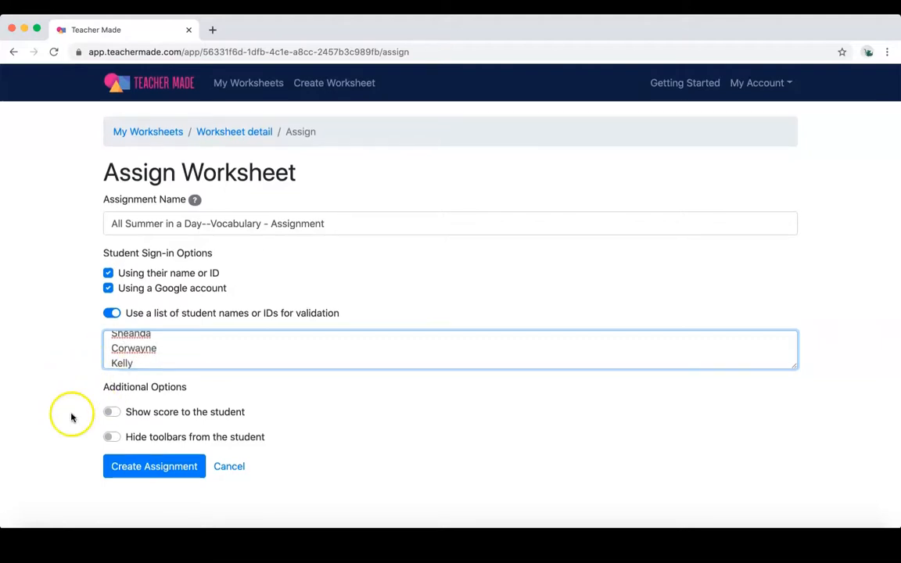
Let students see their score and their own answers, and create the assignment.
{"action": "left_click", "coordinate": [109, 412]}
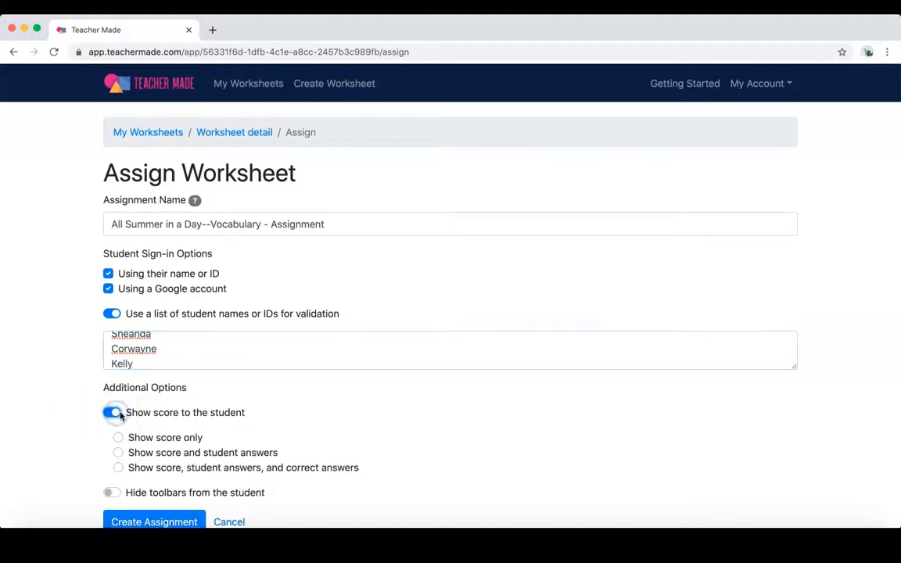
{"action": "scroll", "coordinate": [309, 430], "scroll_direction": "down", "scroll_amount": 1}
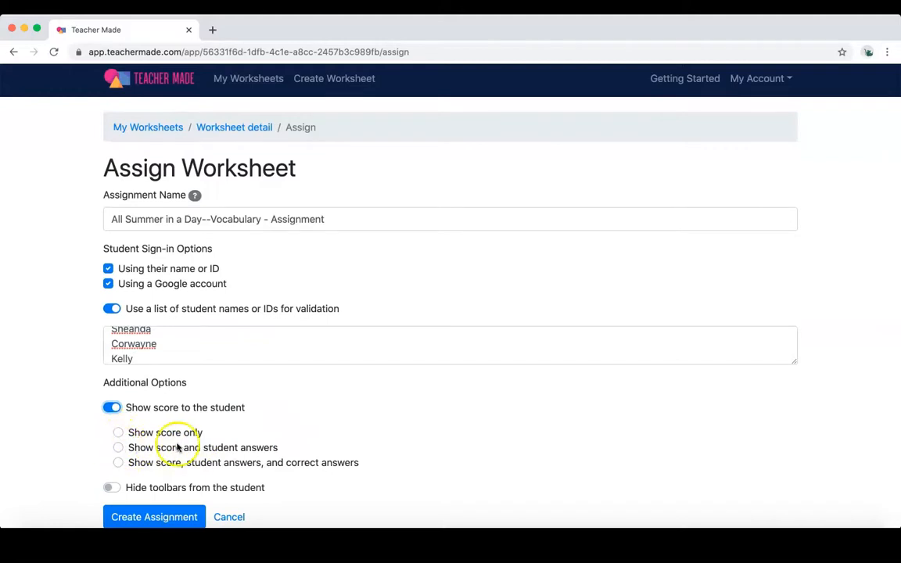
{"action": "left_click", "coordinate": [118, 447]}
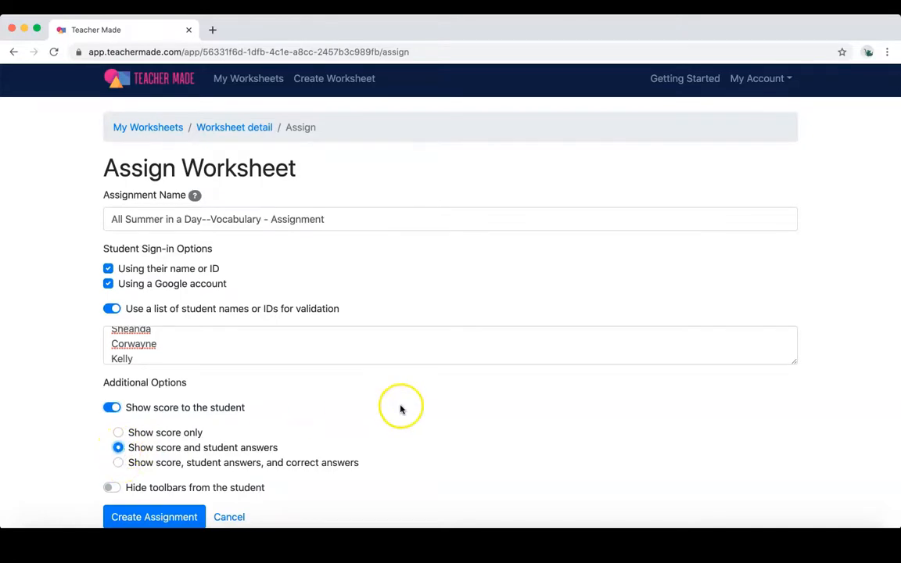
{"action": "left_click", "coordinate": [168, 517]}
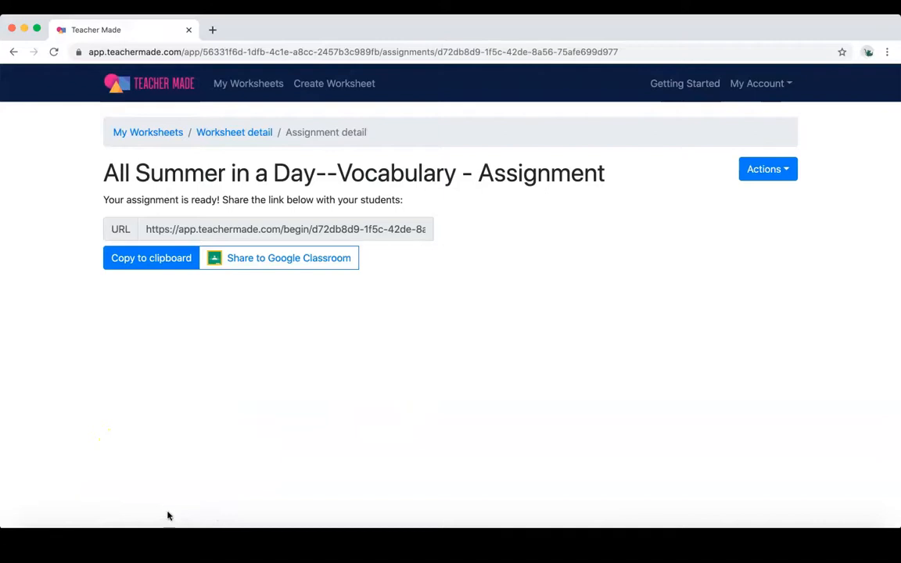
Share the assignment to Google Classroom as a new assignment for the ES Homeroom class.
{"action": "left_click", "coordinate": [285, 258]}
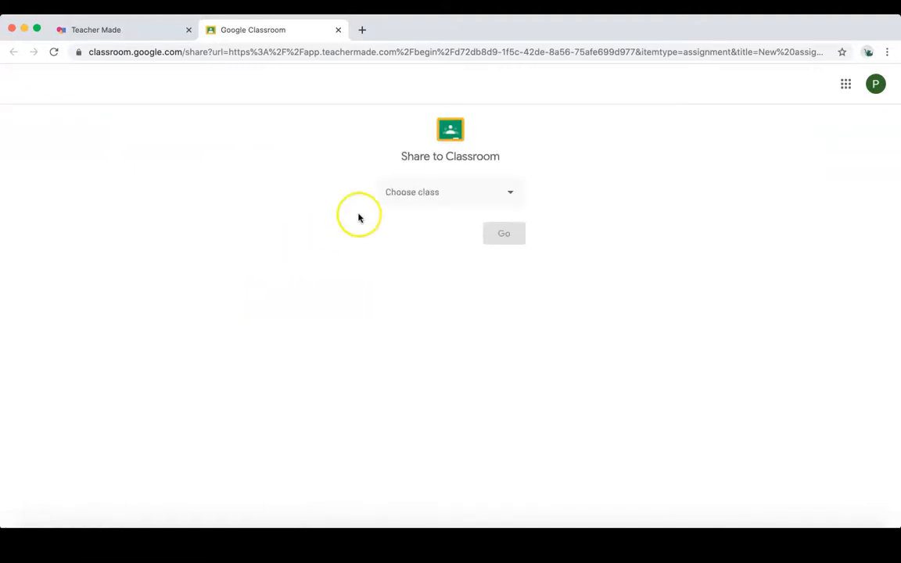
{"action": "left_click", "coordinate": [508, 192]}
{"action": "left_click", "coordinate": [438, 254]}
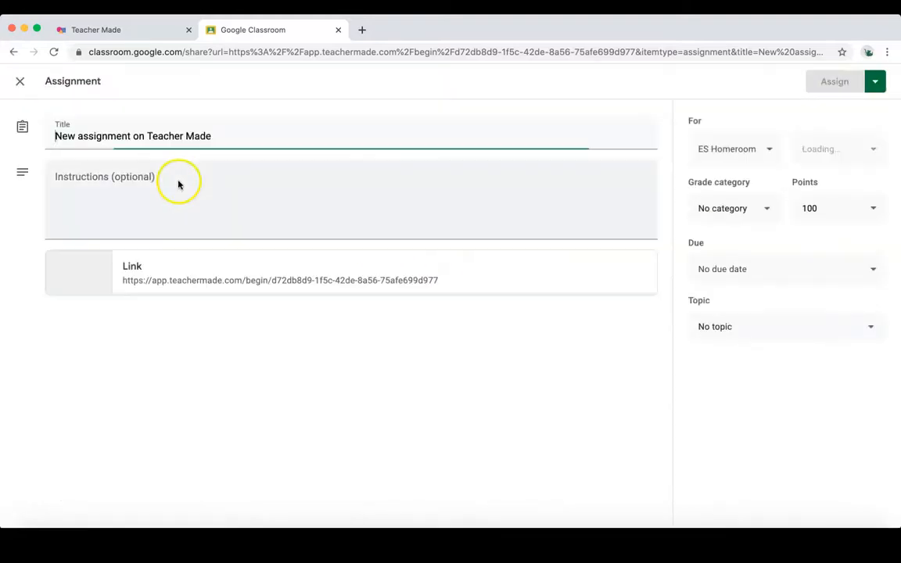
Replace the Classroom assignment's title with All Summer in a Day.
{"action": "left_click_drag", "start_coordinate": [215, 145], "coordinate": [26, 137]}
{"action": "type", "text": "All o"}
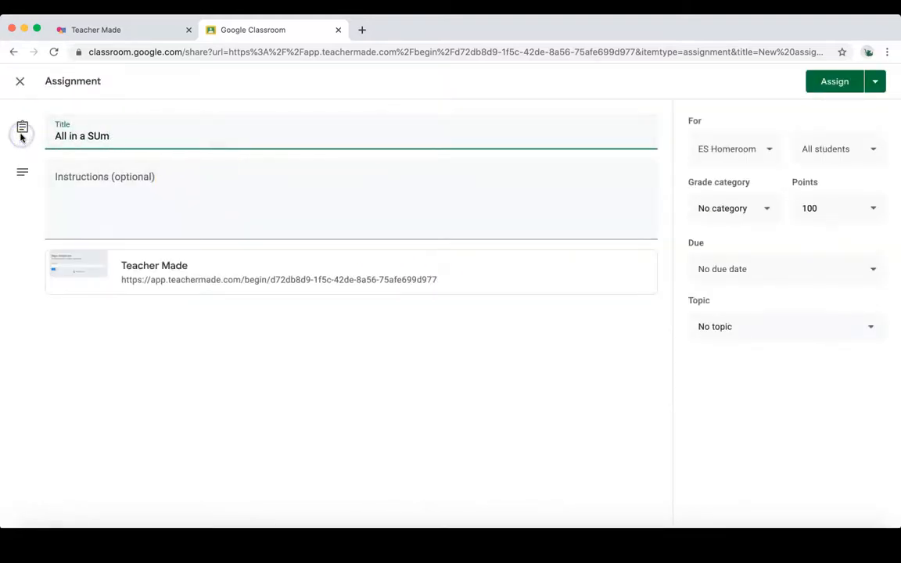
{"action": "type", "text": "y"}
{"action": "left_click", "coordinate": [86, 139]}
{"action": "key", "text": "BackSpace"}
{"action": "key", "text": "BackSpace"}
{"action": "key", "text": "BackSpace"}
{"action": "key", "text": "BackSpace"}
{"action": "key", "text": "BackSpace"}
{"action": "left_click", "coordinate": [111, 138]}
{"action": "type", "text": "in a"}
Set the assignment due tomorrow, file it under the ELA topic, and assign it to the class.
{"action": "left_click", "coordinate": [163, 198]}
{"action": "left_click", "coordinate": [874, 151]}
{"action": "left_click", "coordinate": [770, 406]}
{"action": "left_click", "coordinate": [794, 270]}
{"action": "left_click", "coordinate": [816, 355]}
{"action": "left_click", "coordinate": [809, 318]}
{"action": "left_click", "coordinate": [752, 403]}
{"action": "left_click", "coordinate": [838, 88]}
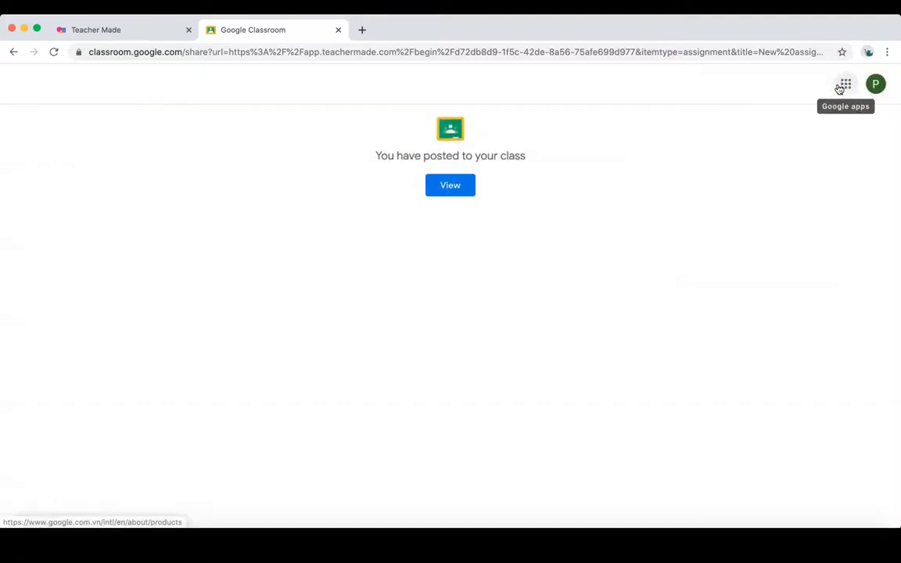
Open the ES Homeroom class and find the posted All Summer in a Day assignment in its classwork.
{"action": "left_click", "coordinate": [460, 183]}
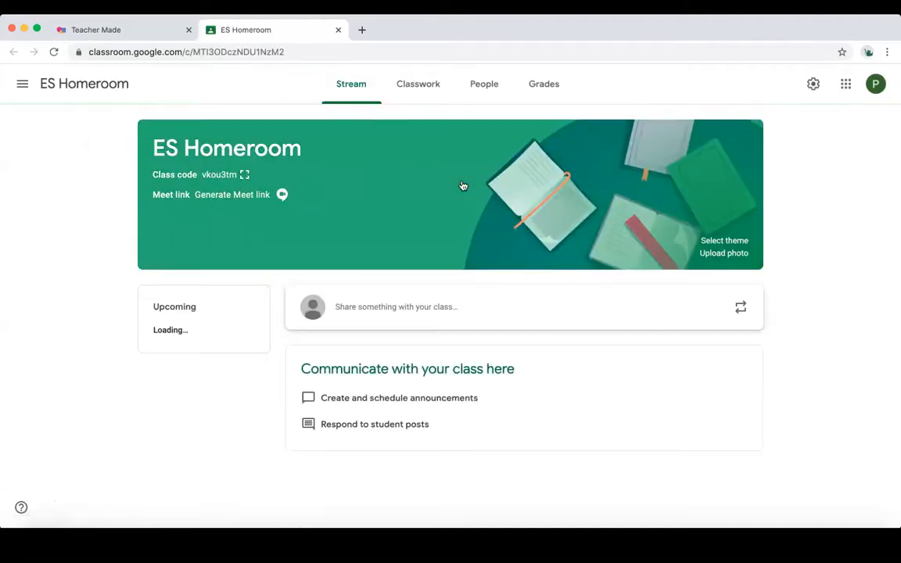
{"action": "left_click", "coordinate": [426, 85]}
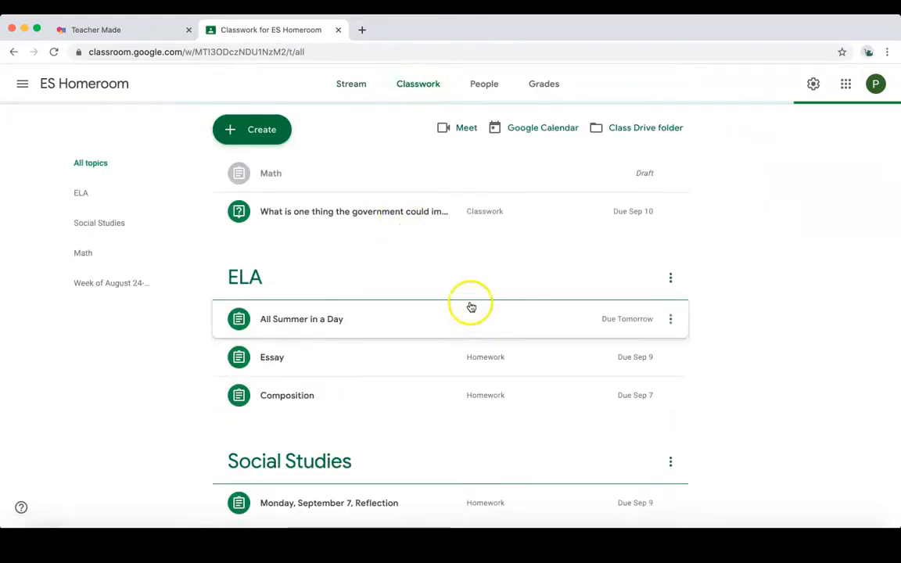
{"action": "scroll", "coordinate": [745, 288], "scroll_direction": "down", "scroll_amount": 3}
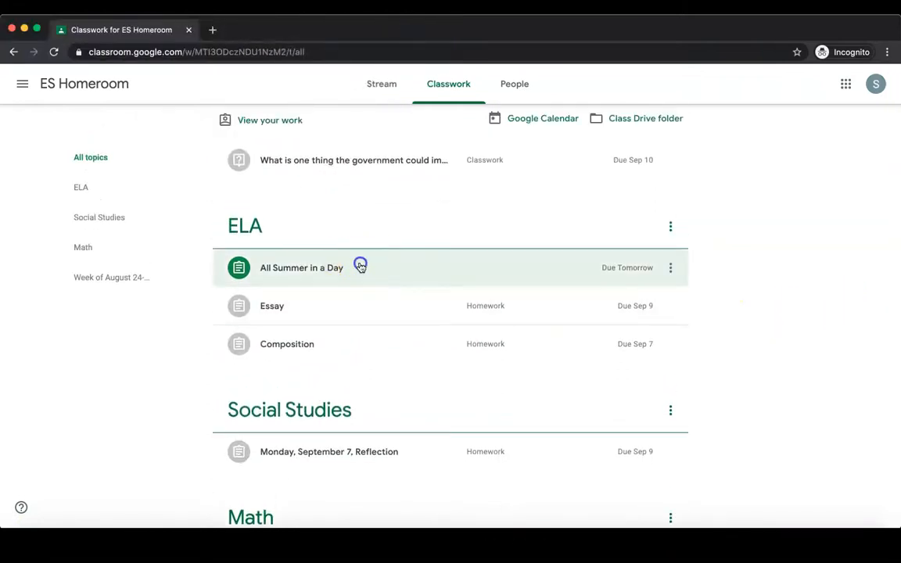
In the student's Classroom view, open the All Summer in a Day worksheet link, enter the student's name, and start the assignment.
{"action": "left_click", "coordinate": [360, 266]}
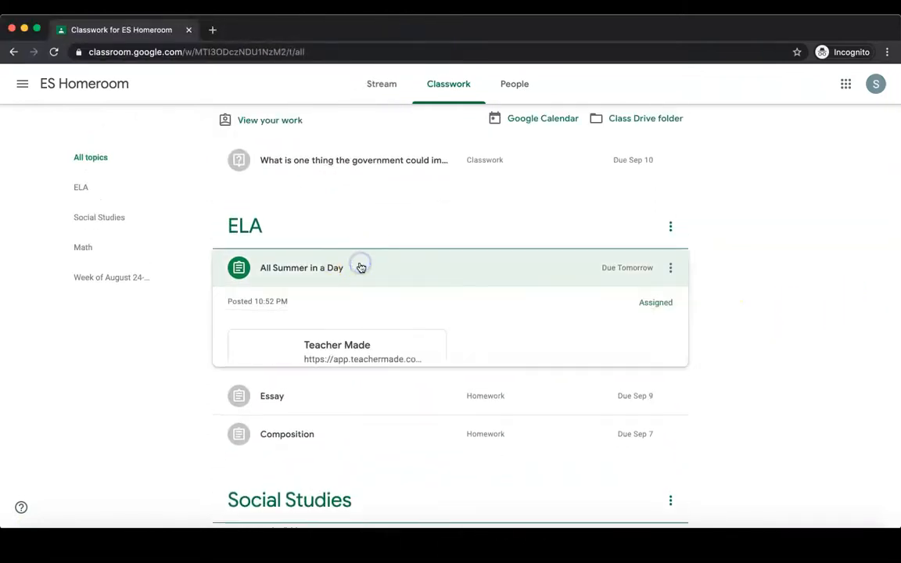
{"action": "left_click", "coordinate": [341, 348]}
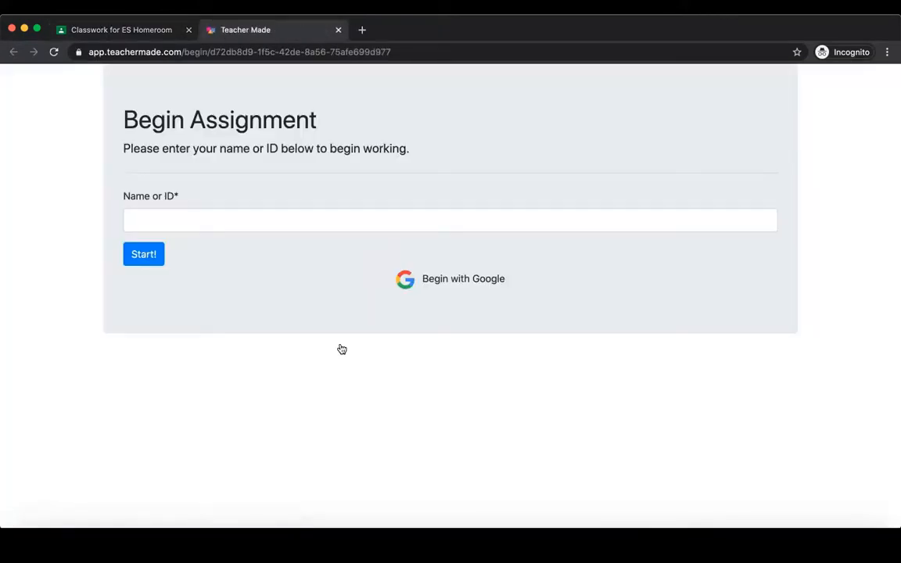
{"action": "left_click", "coordinate": [216, 222]}
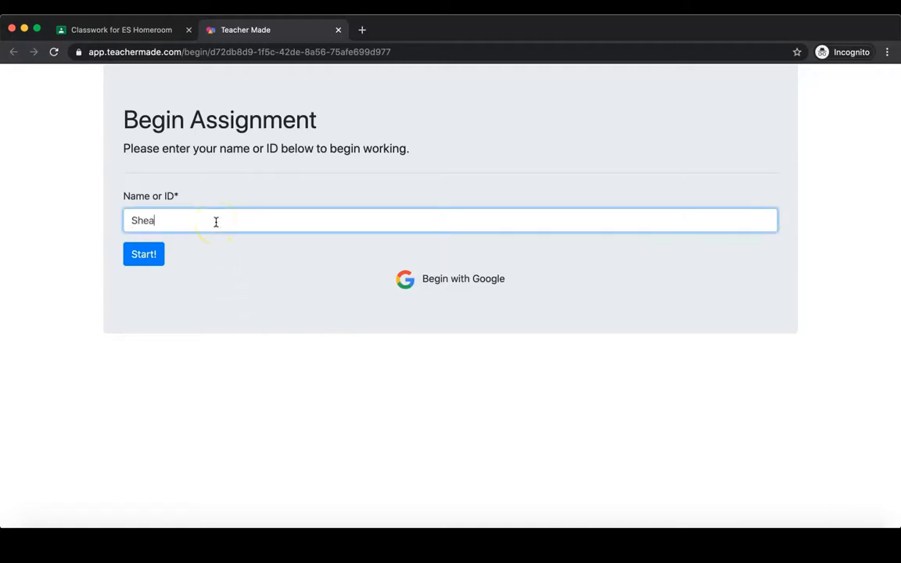
{"action": "left_click", "coordinate": [141, 257]}
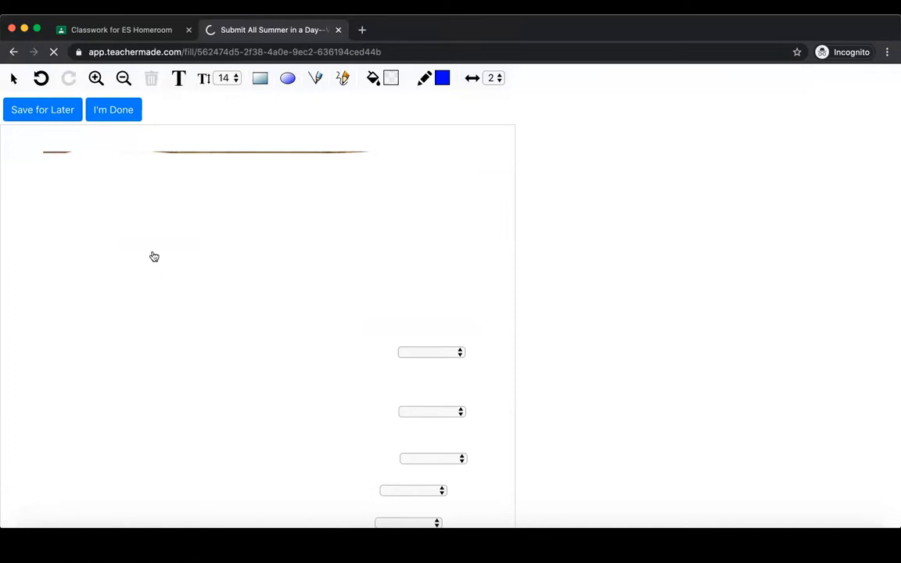
{"action": "scroll", "coordinate": [154, 255], "scroll_direction": "down", "scroll_amount": 2}
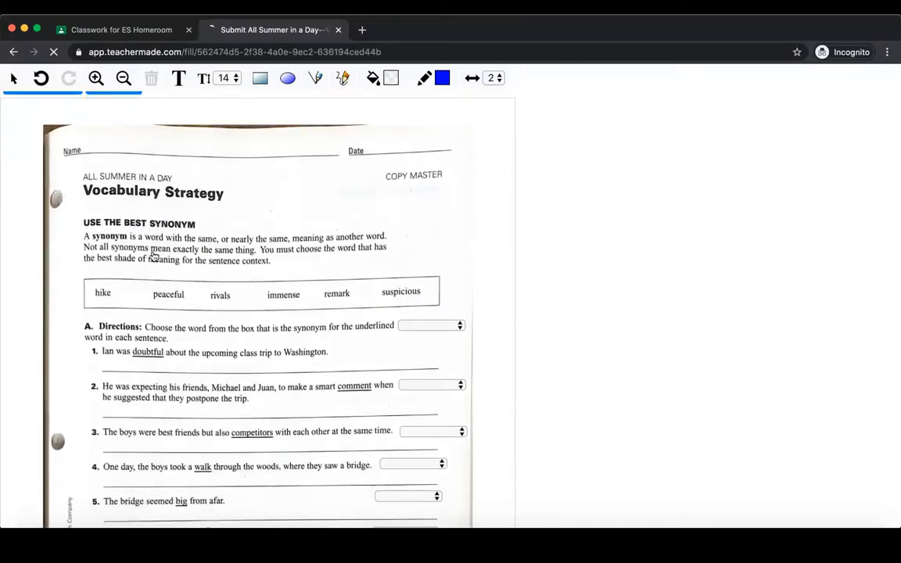
Switch to the teacher's browser window and check the worksheet's submission status in Teacher Made.
{"action": "scroll", "coordinate": [154, 256], "scroll_direction": "up", "scroll_amount": 2}
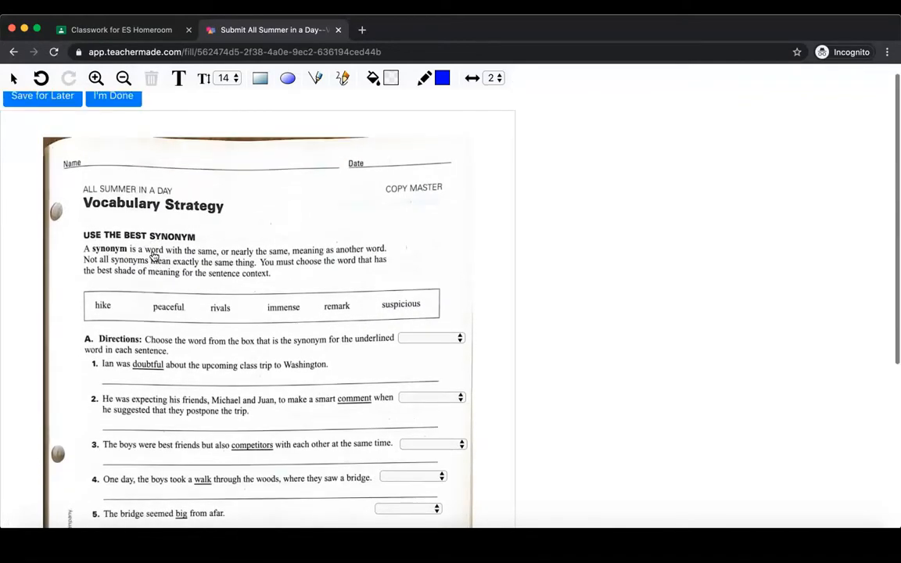
{"action": "key", "text": "ctrl+Up"}
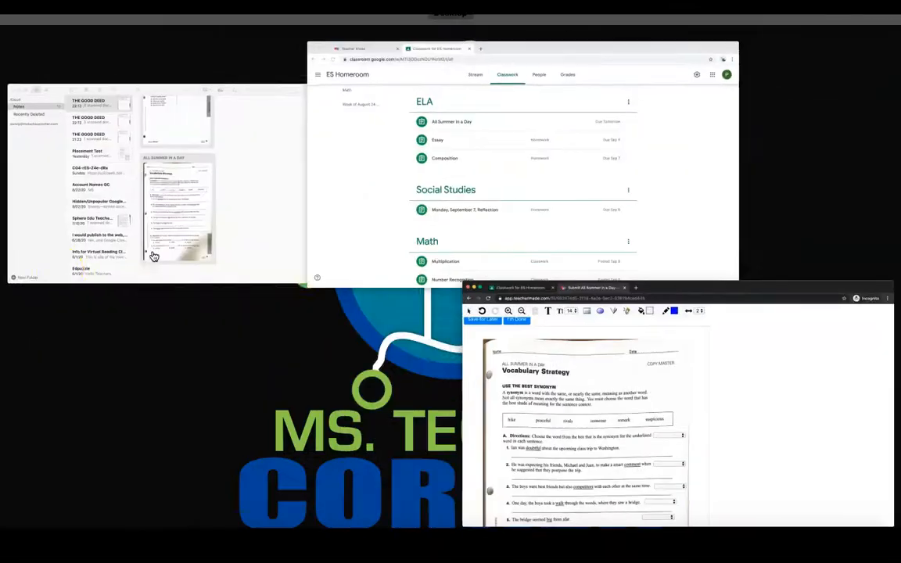
{"action": "left_click", "coordinate": [321, 217]}
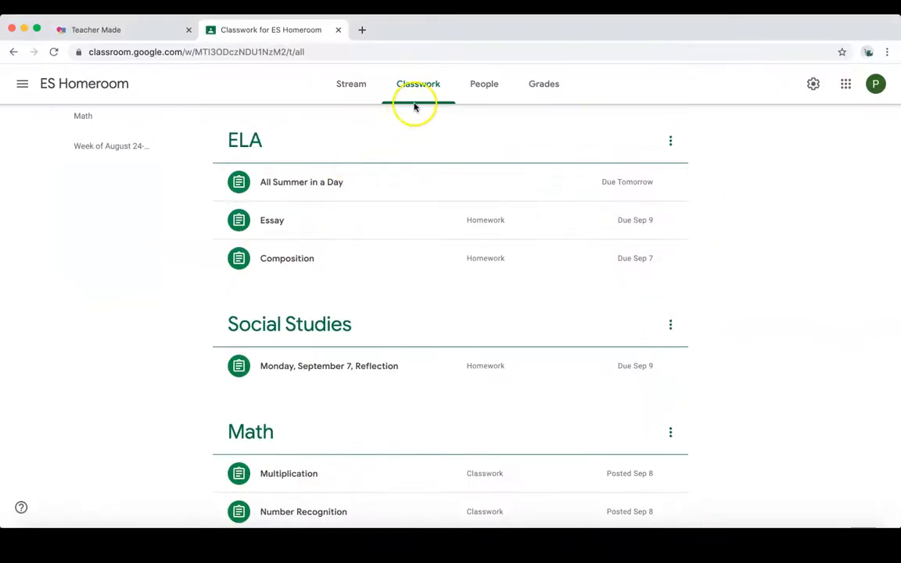
{"action": "left_click", "coordinate": [123, 29]}
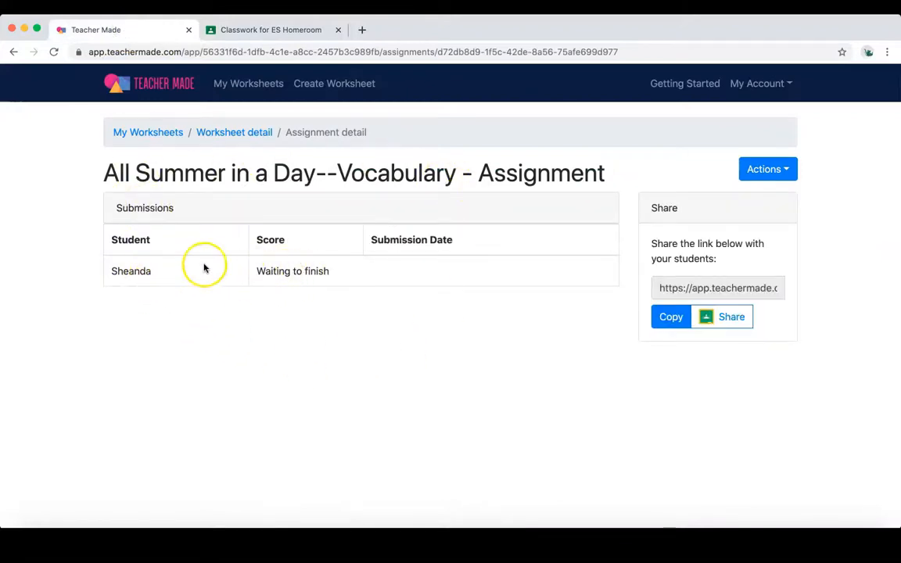
Back in the student's worksheet, answer items 1 to 6 with suspicious, remark, rivals, hike, immense and peaceful.
{"action": "key", "text": "ctrl+Up"}
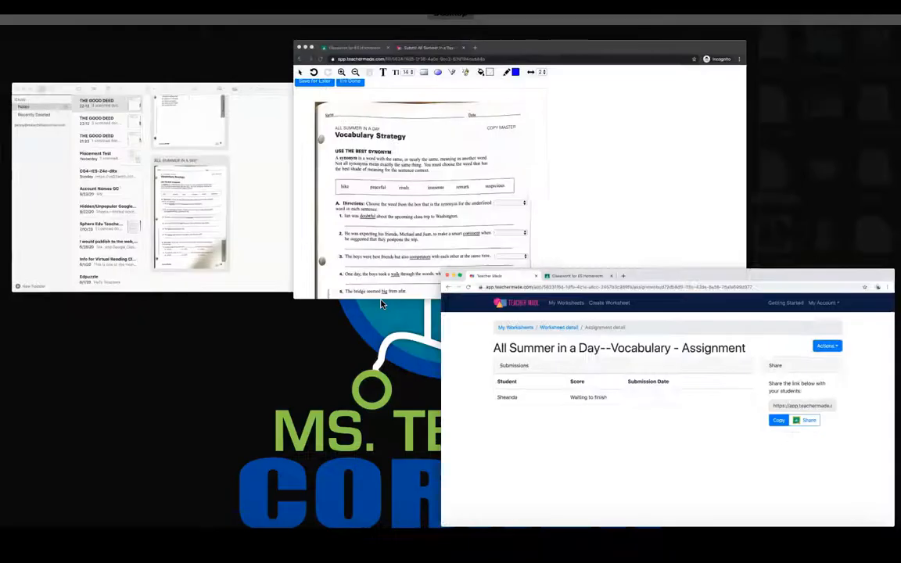
{"action": "left_click", "coordinate": [342, 270]}
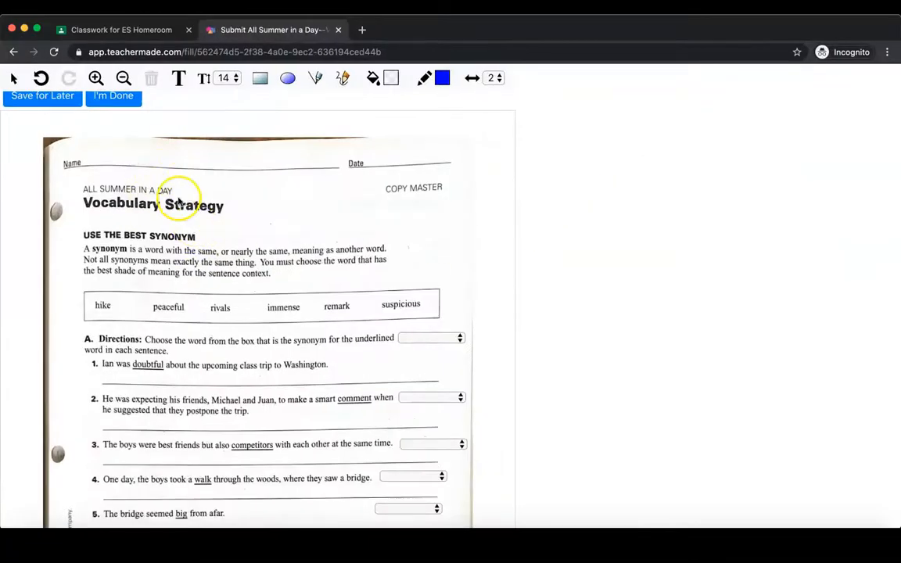
{"action": "scroll", "coordinate": [178, 202], "scroll_direction": "down", "scroll_amount": 2}
{"action": "scroll", "coordinate": [178, 202], "scroll_direction": "down", "scroll_amount": 2}
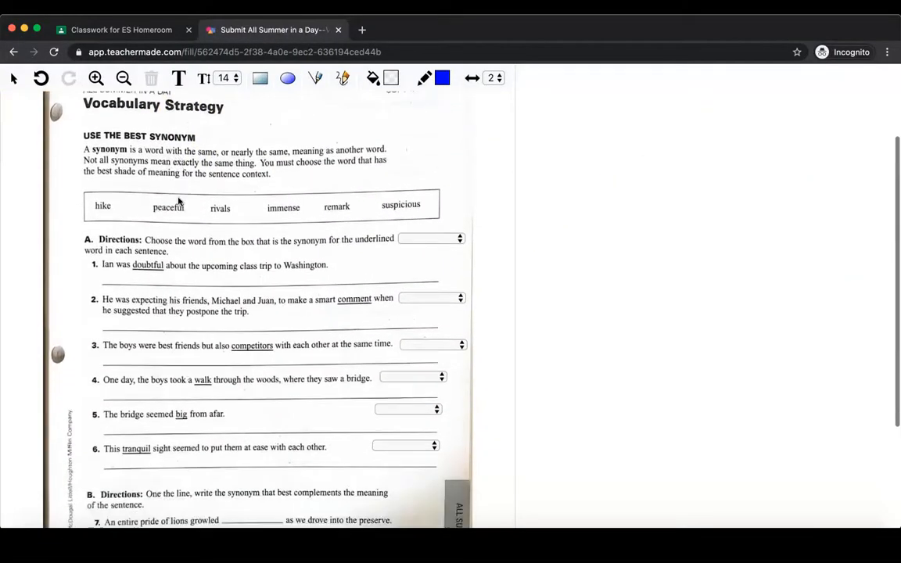
{"action": "left_click", "coordinate": [459, 239]}
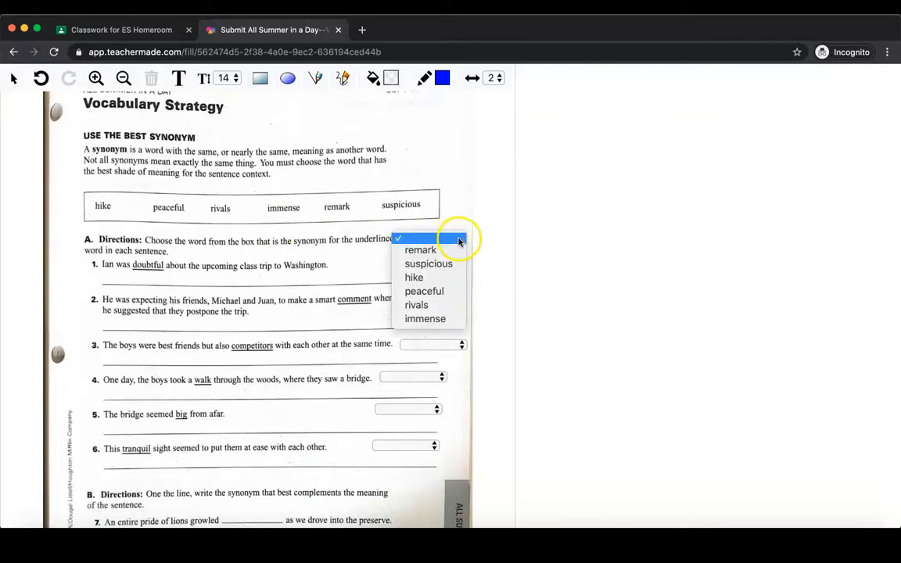
{"action": "left_click", "coordinate": [431, 265]}
{"action": "left_click", "coordinate": [431, 299]}
{"action": "left_click", "coordinate": [420, 322]}
{"action": "left_click", "coordinate": [445, 345]}
{"action": "left_click", "coordinate": [416, 410]}
{"action": "left_click", "coordinate": [422, 378]}
{"action": "left_click", "coordinate": [422, 390]}
{"action": "left_click", "coordinate": [416, 411]}
{"action": "left_click", "coordinate": [416, 447]}
{"action": "left_click", "coordinate": [418, 447]}
{"action": "left_click", "coordinate": [406, 523]}
Fill the blank in item 7 with fiercely and the blank in item 8 with brilliant.
{"action": "scroll", "coordinate": [394, 485], "scroll_direction": "down", "scroll_amount": 5}
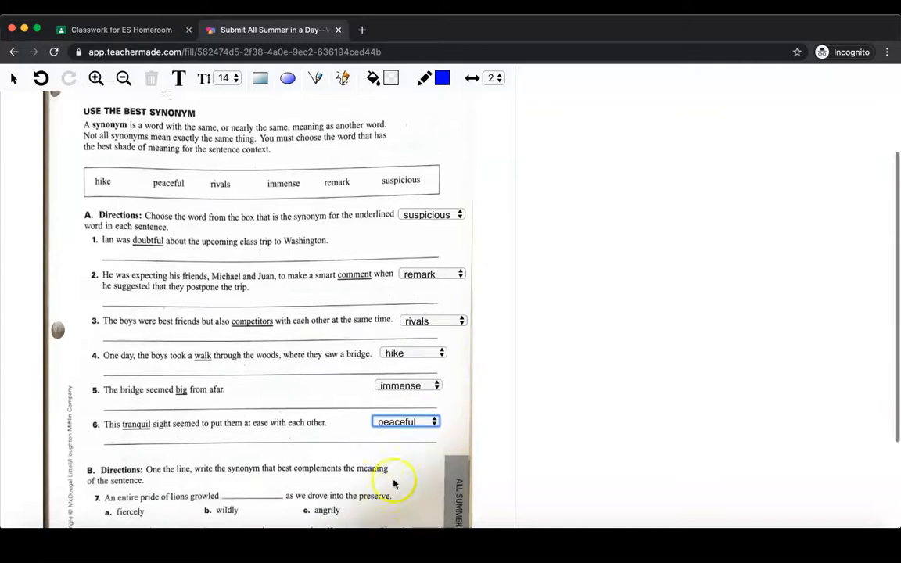
{"action": "left_click", "coordinate": [249, 357]}
{"action": "type", "text": "wil"}
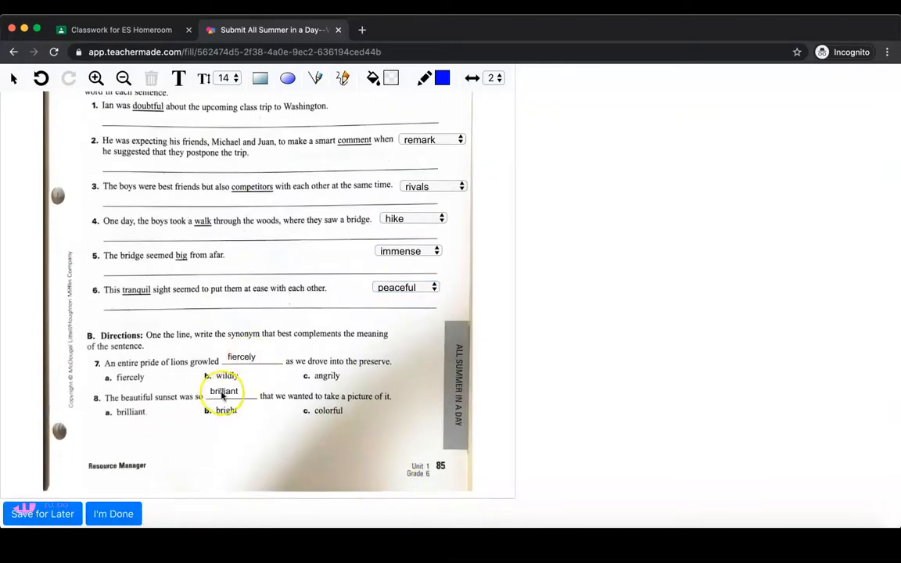
Submit the completed worksheet as done and review the graded answers.
{"action": "scroll", "coordinate": [222, 395], "scroll_direction": "up", "scroll_amount": 8}
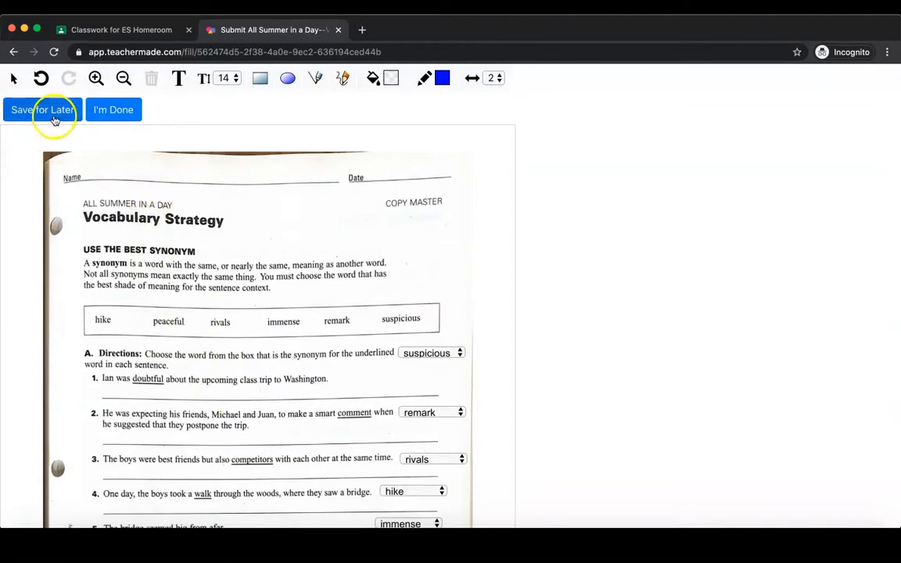
{"action": "left_click", "coordinate": [113, 110]}
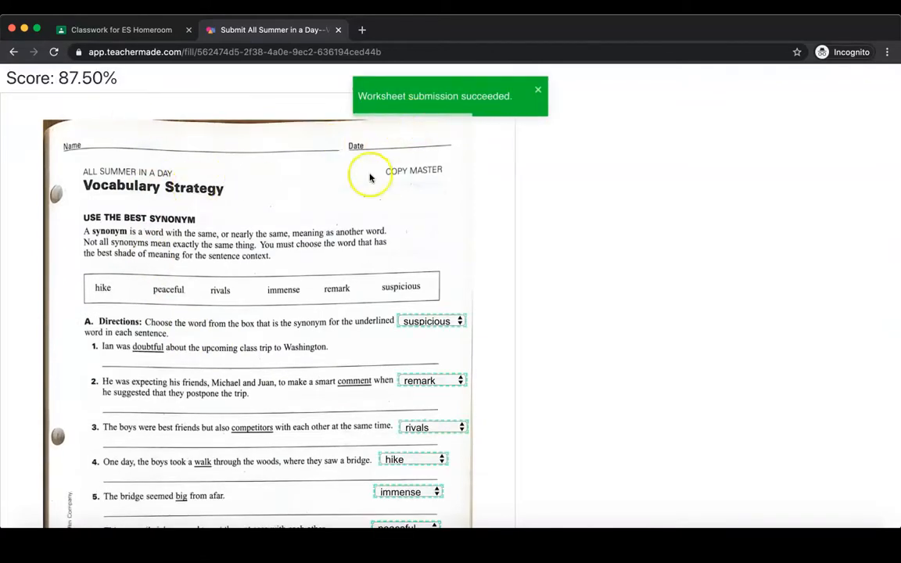
{"action": "scroll", "coordinate": [341, 205], "scroll_direction": "down", "scroll_amount": 2}
{"action": "scroll", "coordinate": [342, 206], "scroll_direction": "up", "scroll_amount": 2}
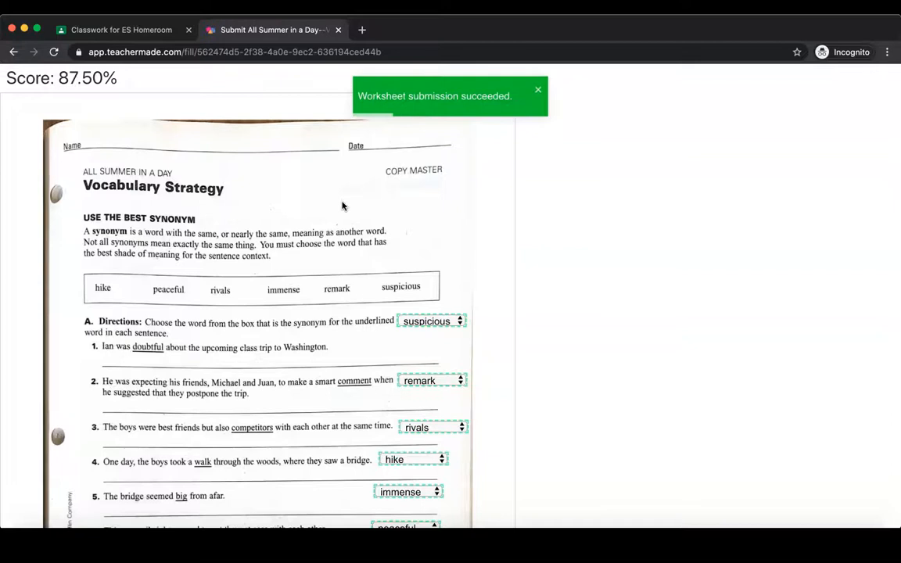
{"action": "scroll", "coordinate": [342, 206], "scroll_direction": "down", "scroll_amount": 5}
{"action": "scroll", "coordinate": [341, 206], "scroll_direction": "up", "scroll_amount": 5}
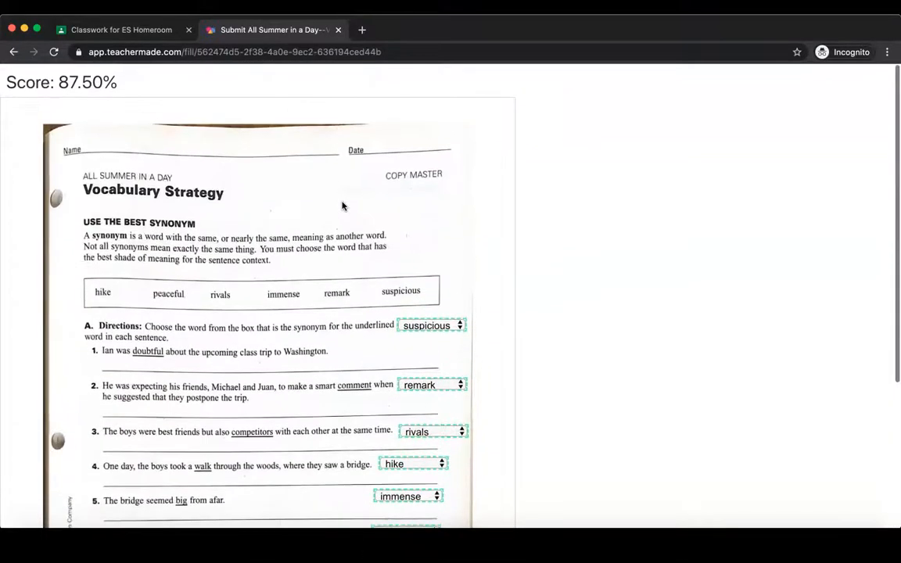
{"action": "left_click", "coordinate": [335, 200]}
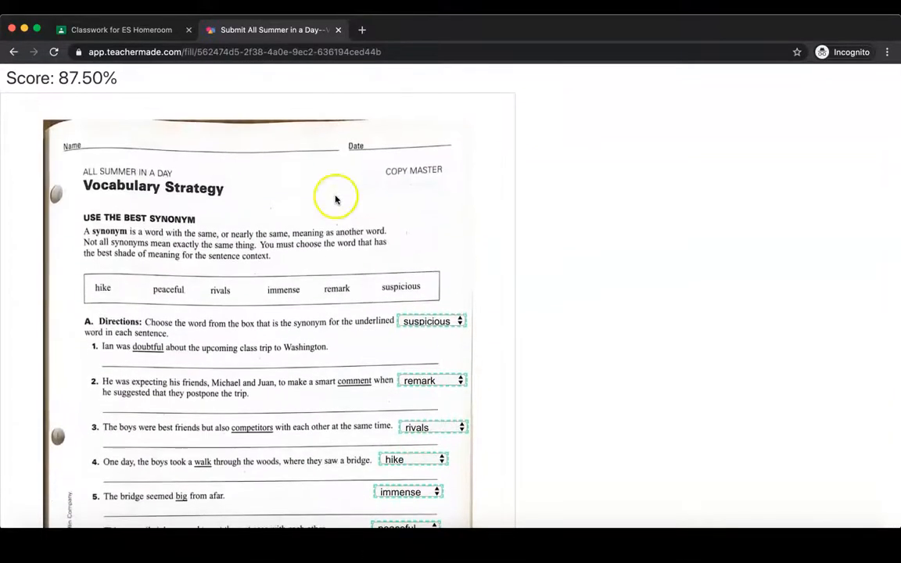
In the student's Classroom view, open the All Summer in a Day assignment, mark it as done, and dismiss the app update notification.
{"action": "left_click", "coordinate": [123, 31]}
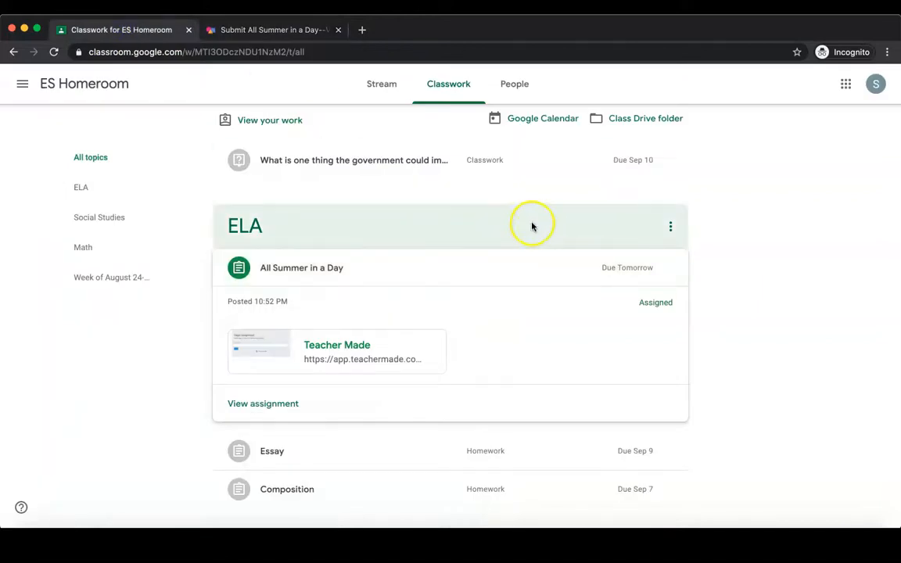
{"action": "left_click", "coordinate": [237, 408]}
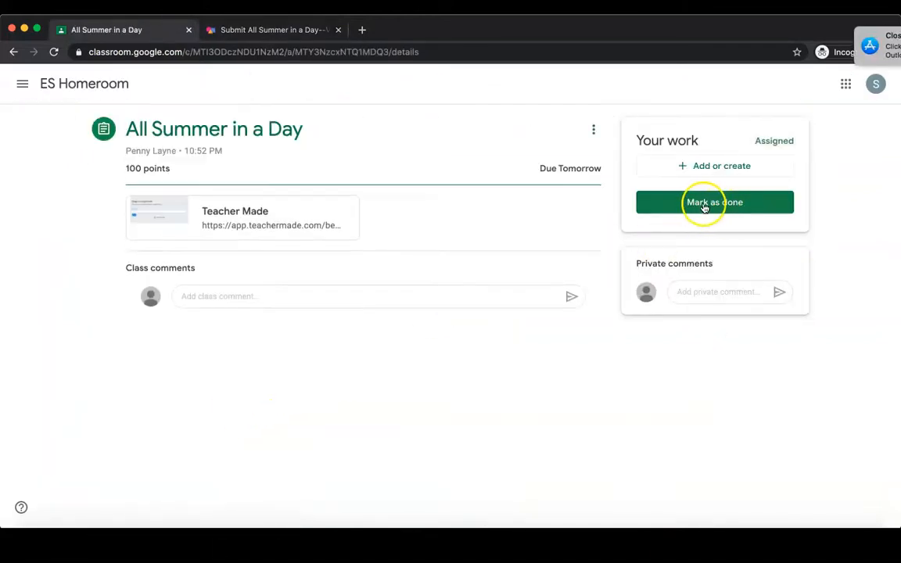
{"action": "left_click", "coordinate": [703, 205]}
{"action": "left_click", "coordinate": [507, 337]}
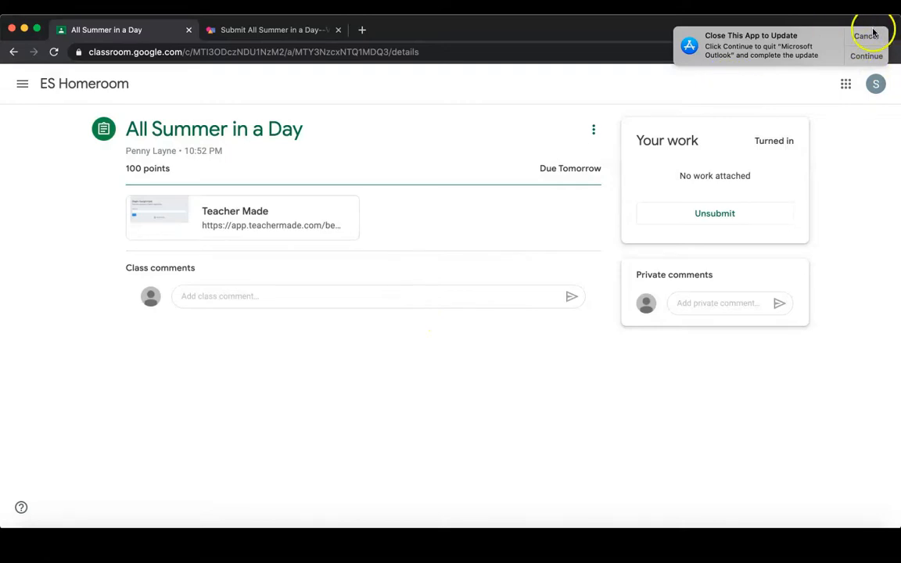
{"action": "left_click", "coordinate": [872, 35]}
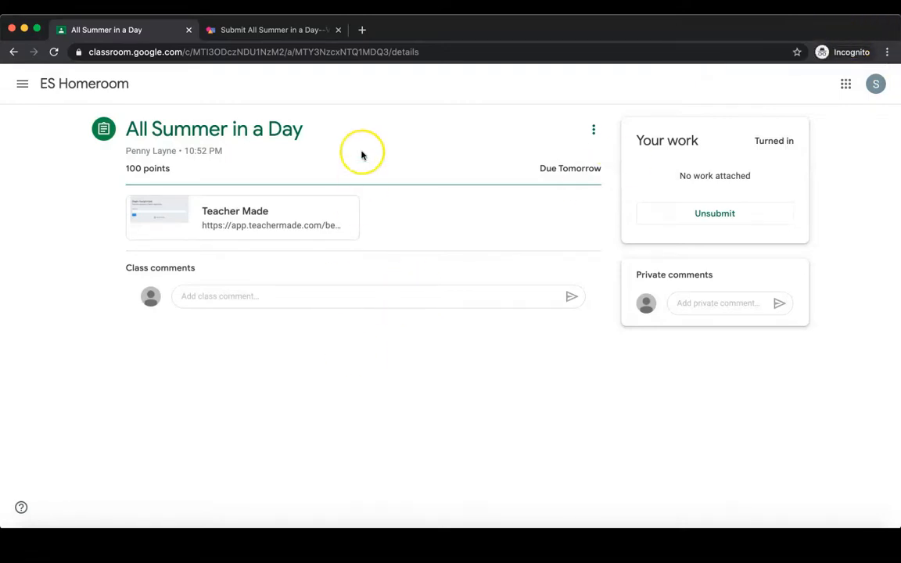
In the teacher's window, check the student's Teacher Made score and open the turned-in work for All Summer in a Day in Classroom.
{"action": "key", "text": "ctrl+Up"}
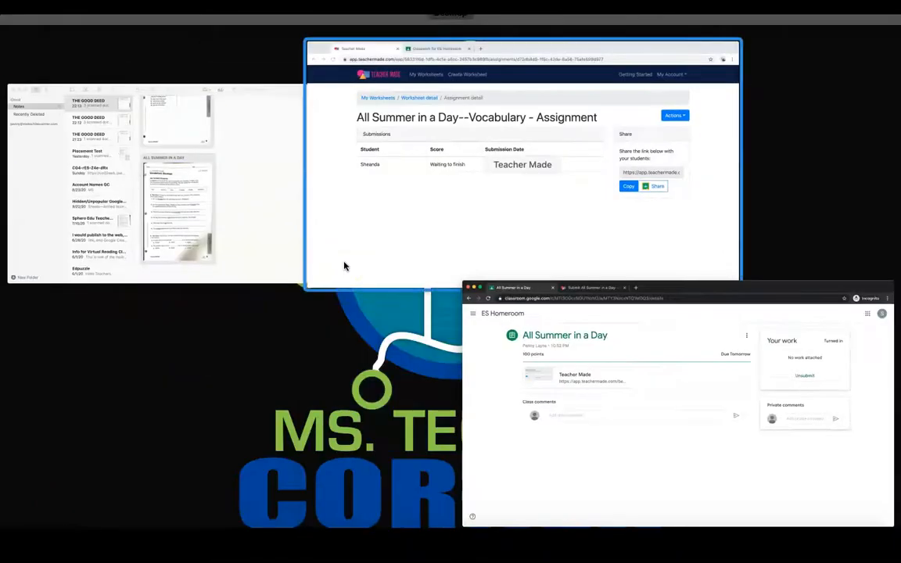
{"action": "left_click", "coordinate": [344, 264]}
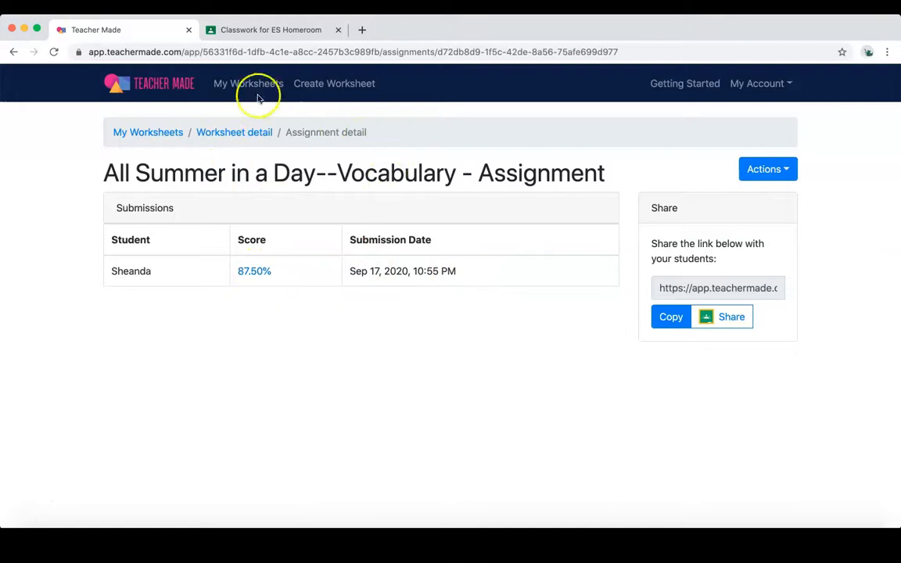
{"action": "left_click", "coordinate": [268, 29]}
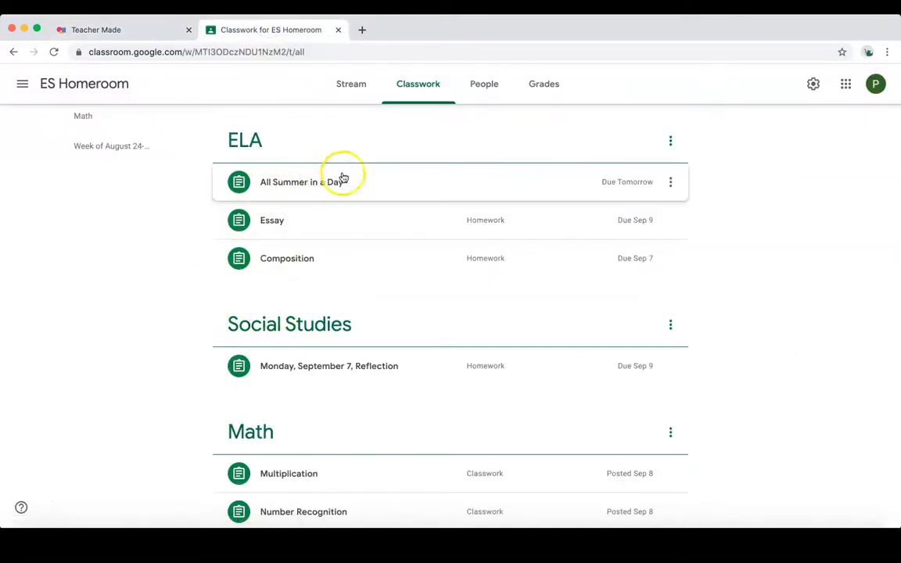
{"action": "left_click", "coordinate": [366, 186]}
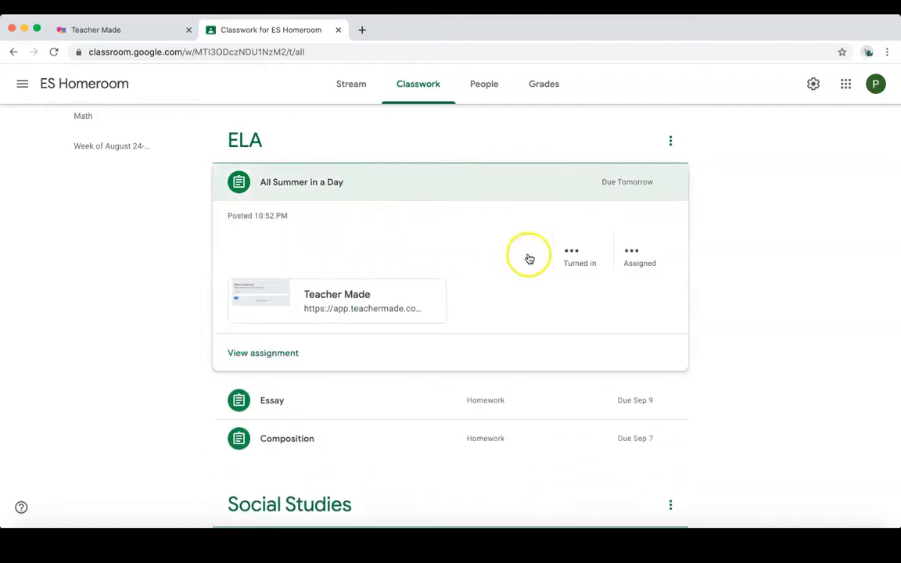
{"action": "left_click", "coordinate": [574, 266]}
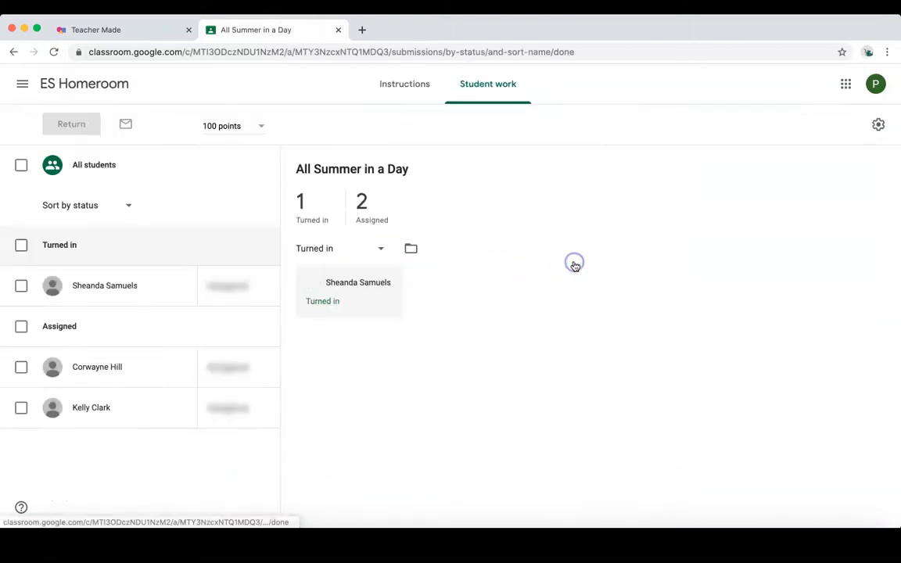
{"action": "left_click", "coordinate": [127, 33]}
{"action": "left_click", "coordinate": [278, 29]}
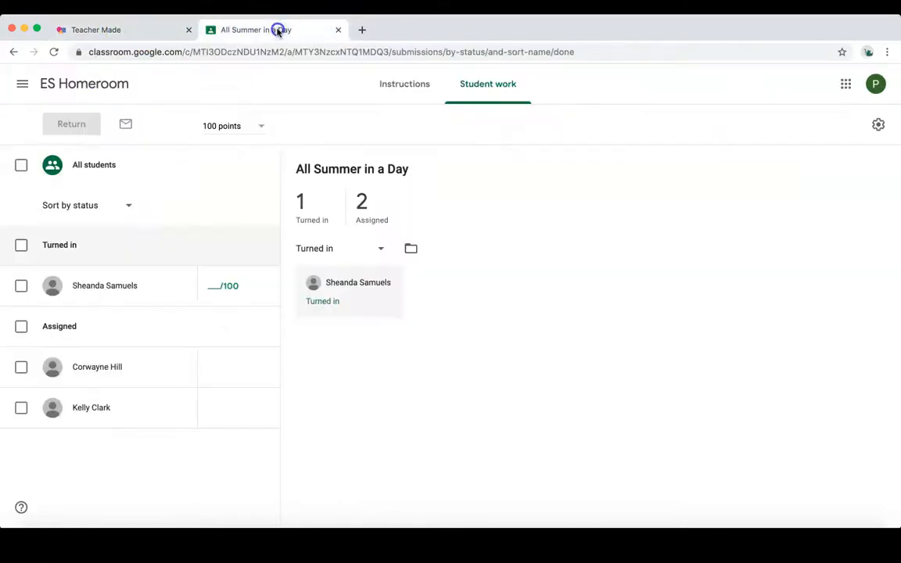
Grade the student's turned-in work 87.5 out of 100 and return it to the student.
{"action": "left_click", "coordinate": [219, 287]}
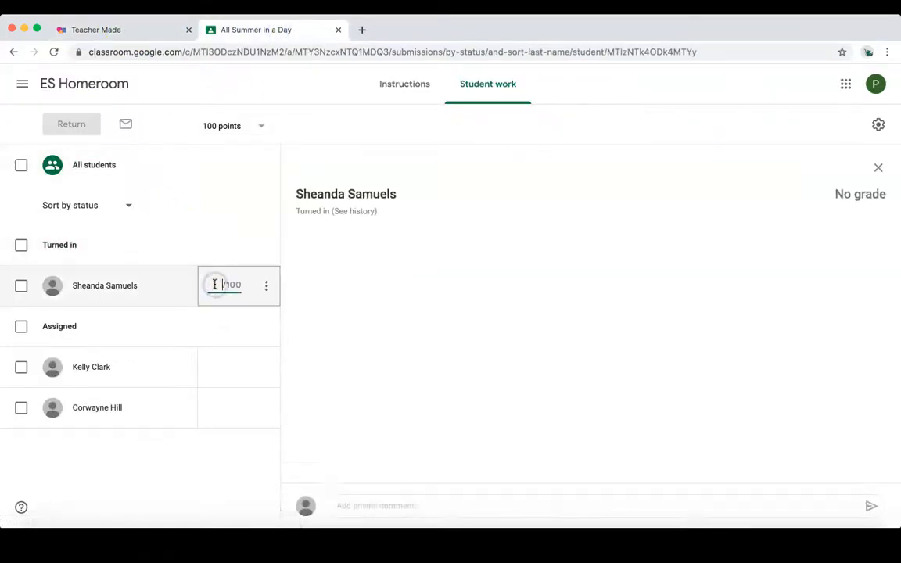
{"action": "type", "text": "87.5"}
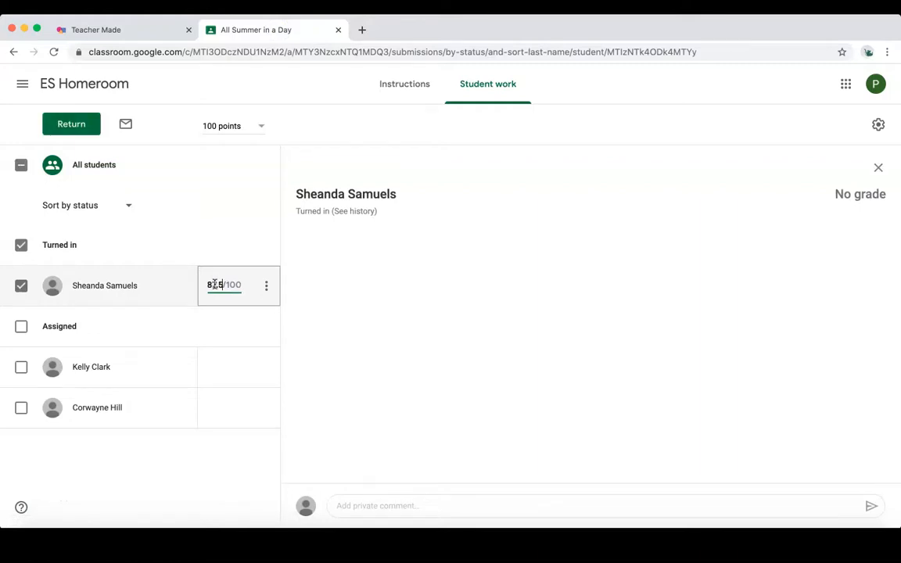
{"action": "left_click", "coordinate": [73, 127]}
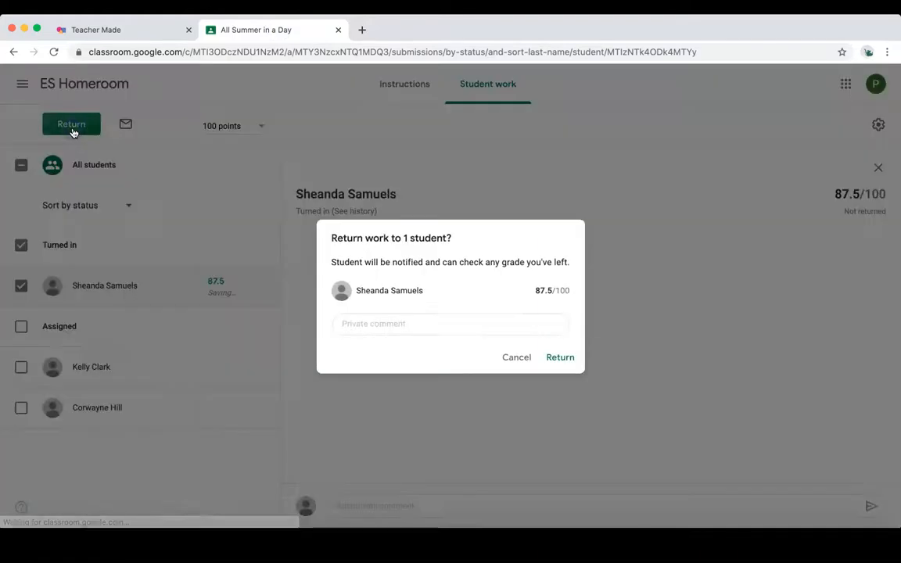
{"action": "left_click", "coordinate": [560, 359]}
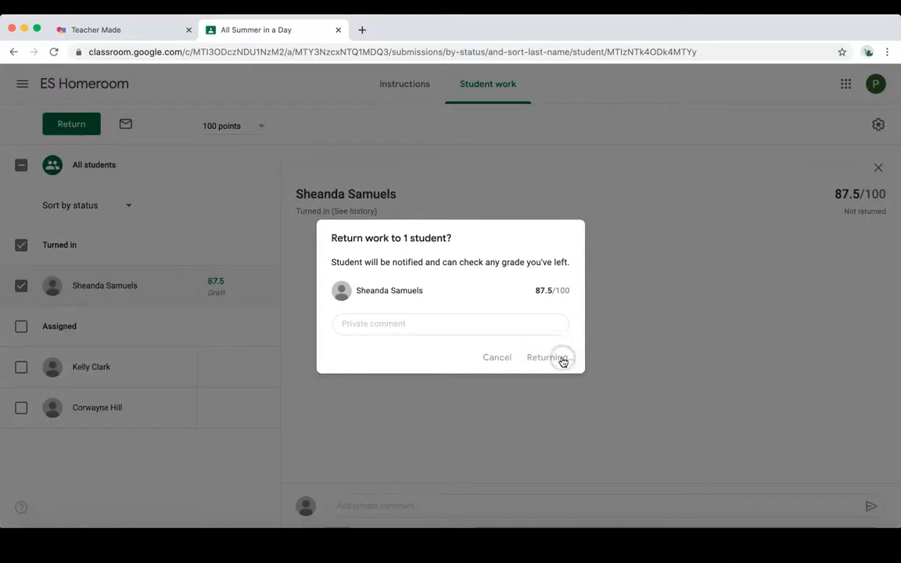